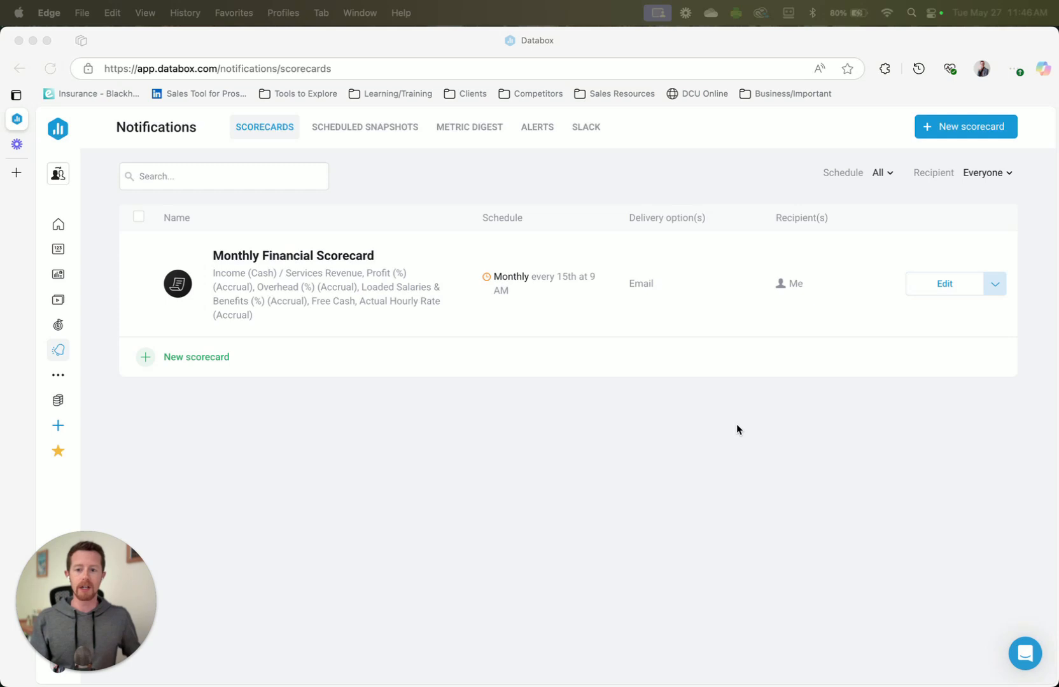
Step: Create a new scorecard and set its background color to dark blue
click(736, 425)
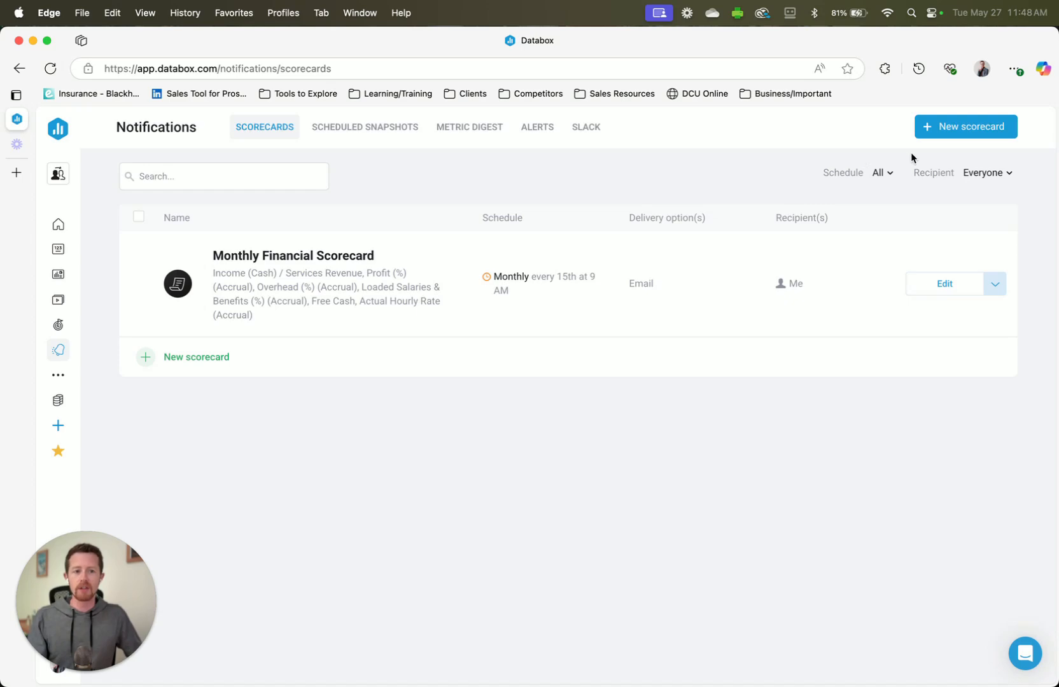
click(947, 126)
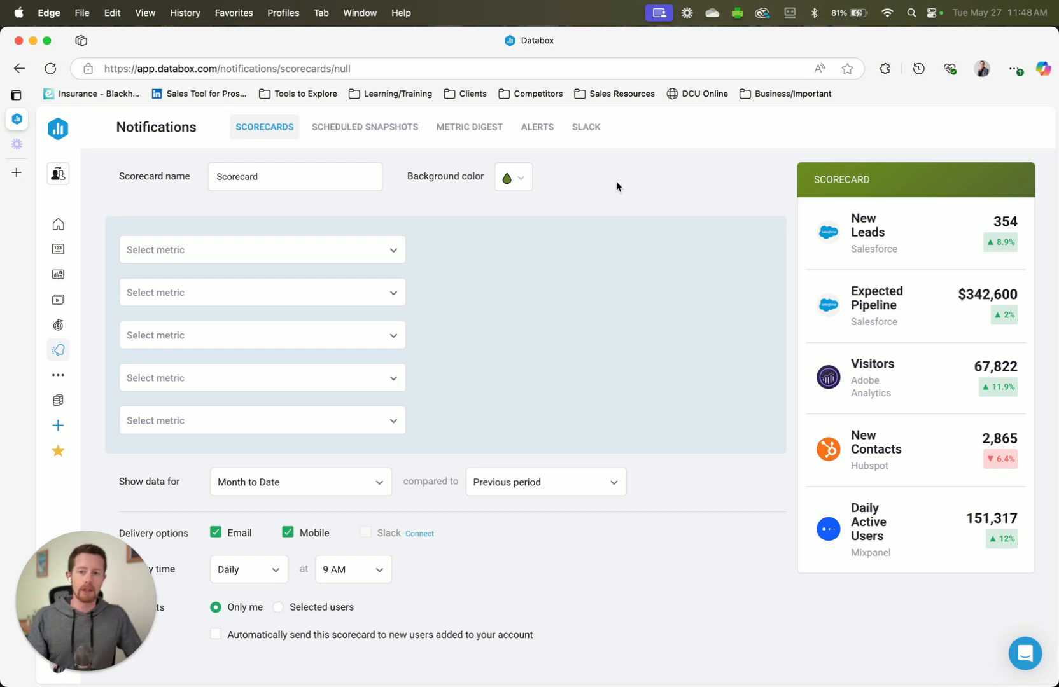
scroll(616, 184, down, 2)
scroll(630, 216, up, 2)
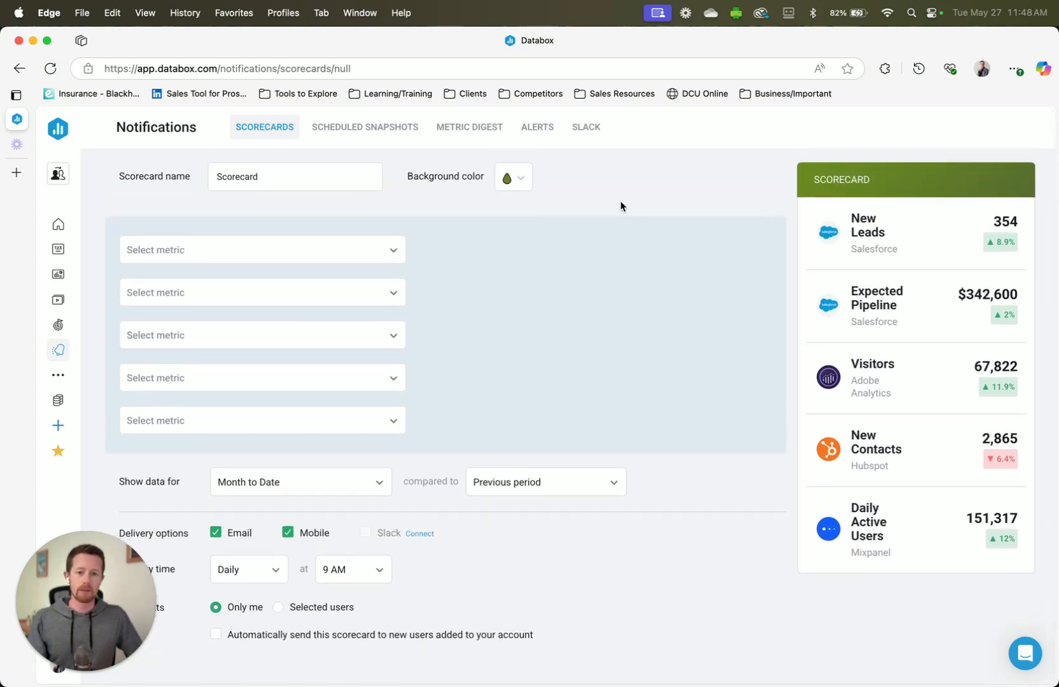
click(518, 181)
click(529, 266)
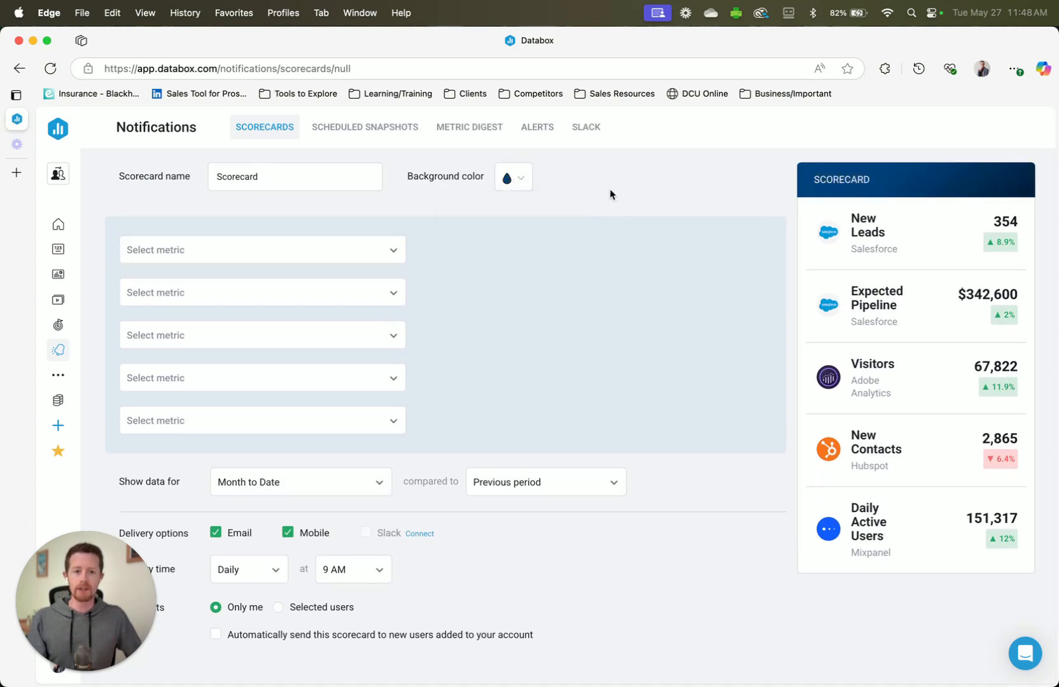
Step: Name the scorecard "Marketing & Sales Scorecard"
click(219, 176)
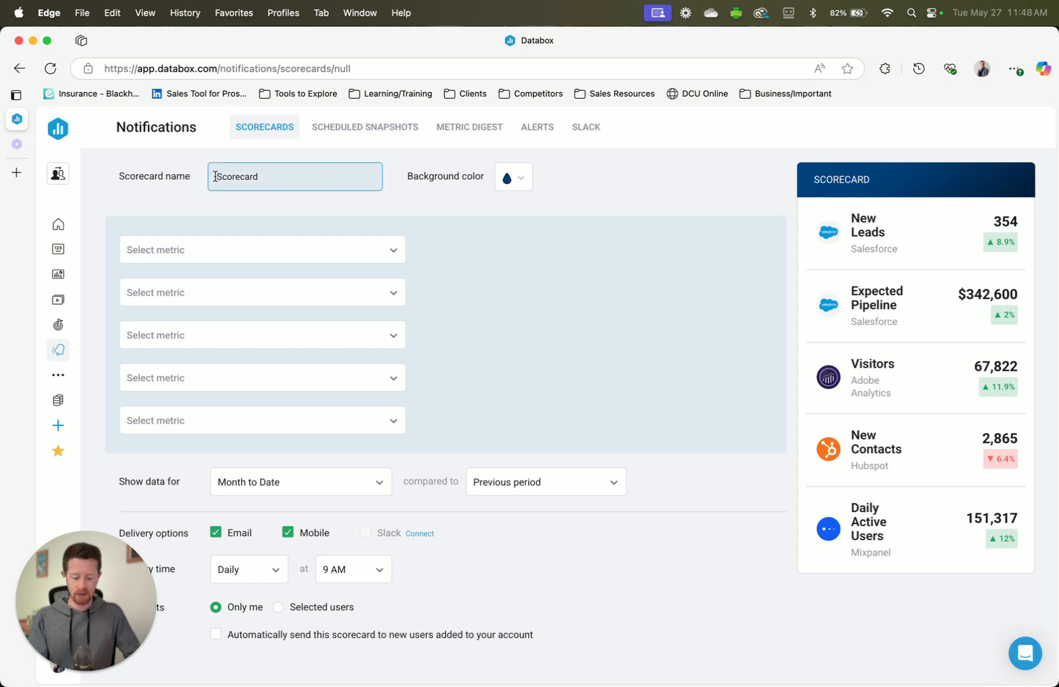
click(215, 176)
text(Marketng)
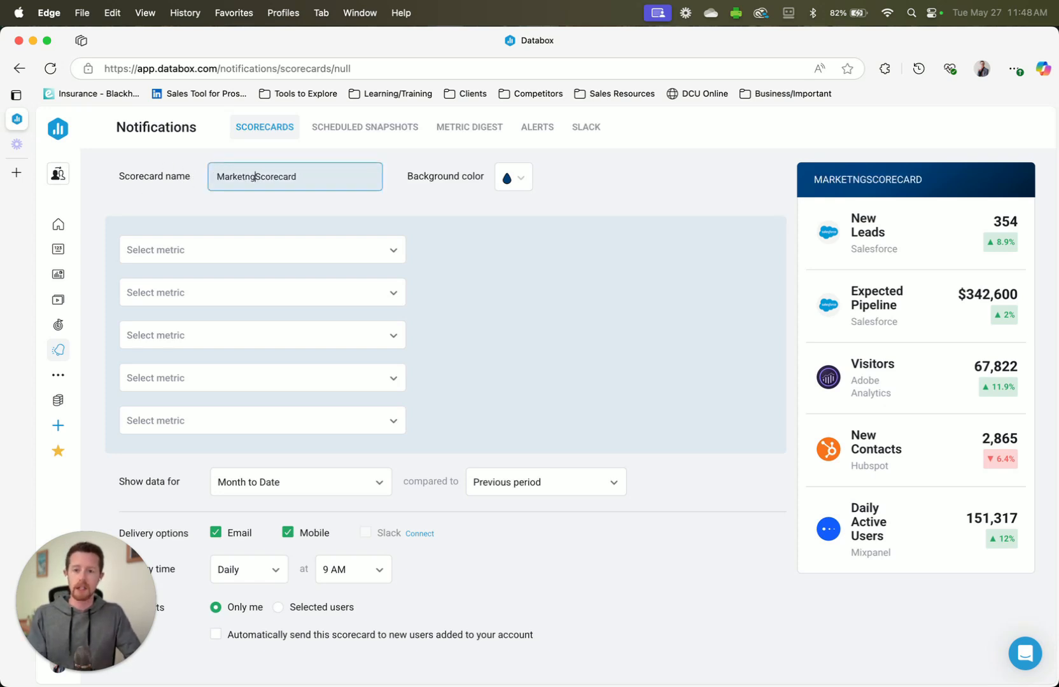
key(BackSpace)
key(BackSpace)
text(ing & )
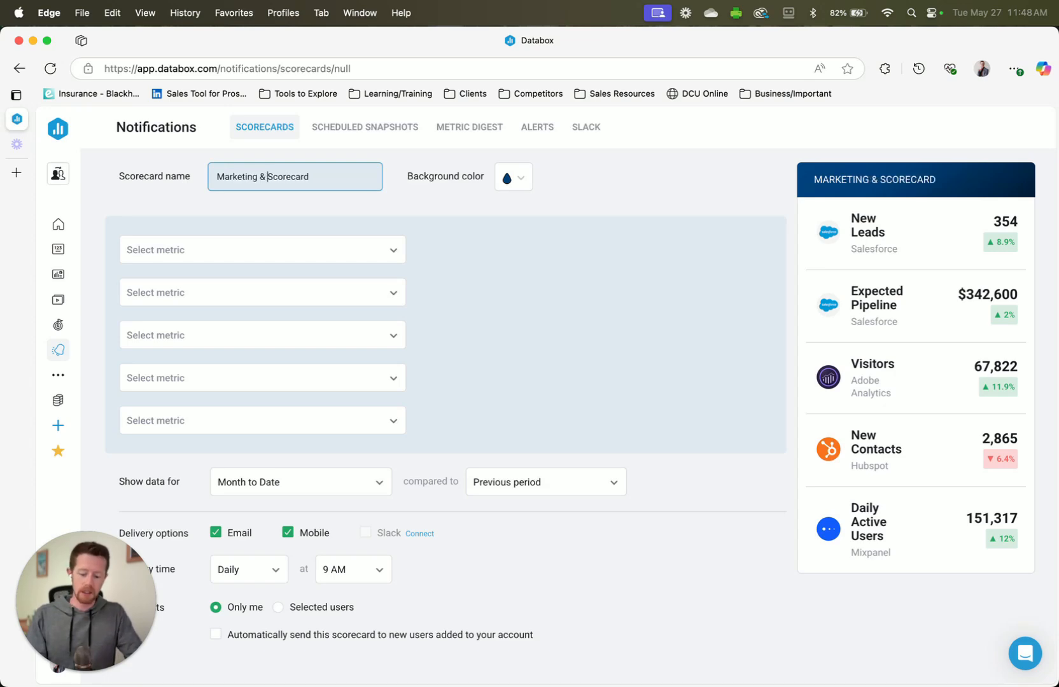
text(Sales)
click(473, 229)
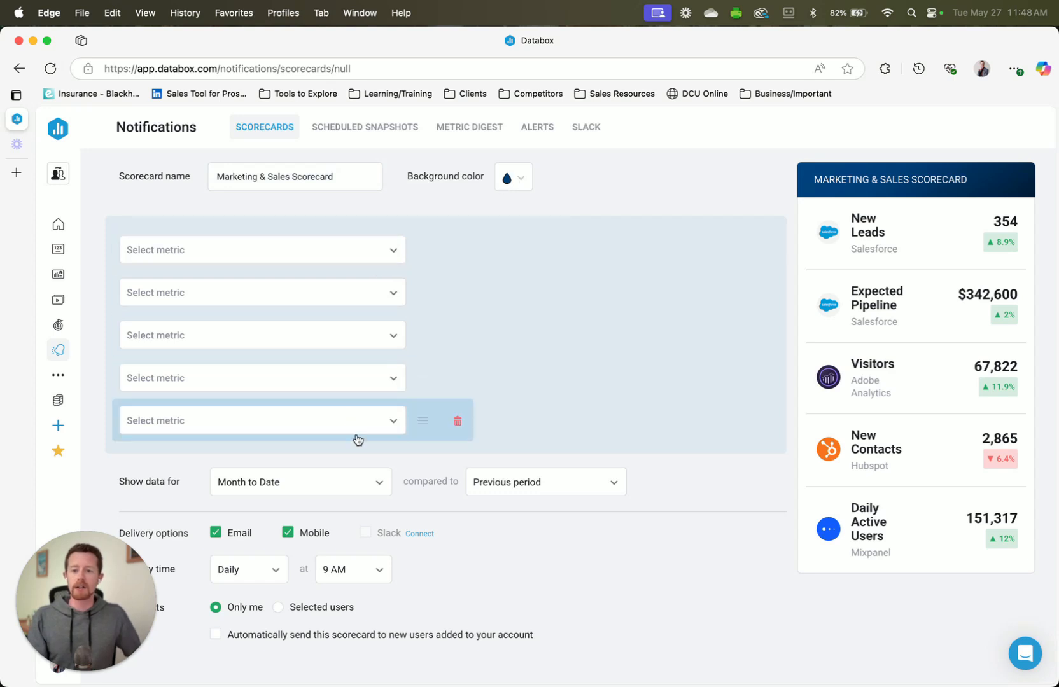
Step: Add the Sessions metric from the MV - Marketing data source as the scorecard's first metric
click(385, 253)
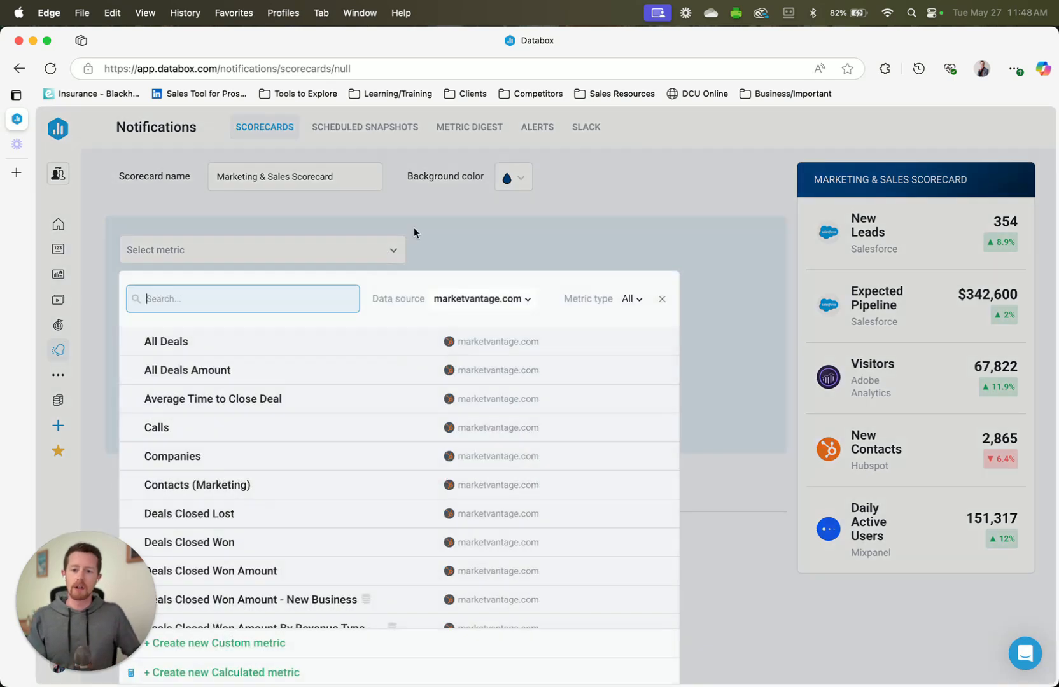
click(455, 300)
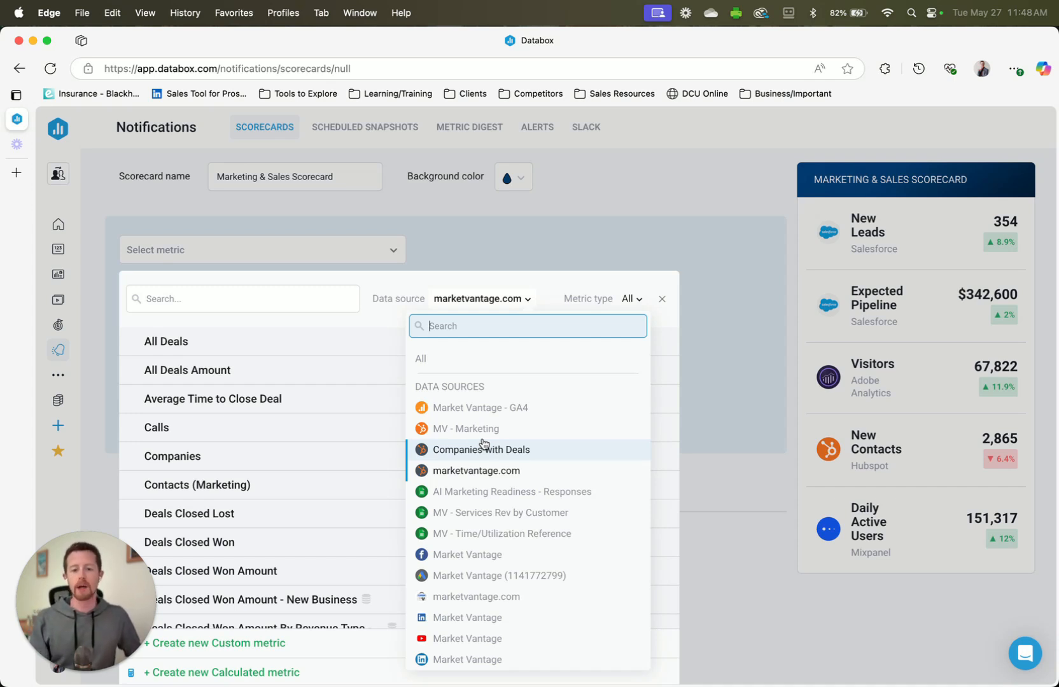
click(481, 431)
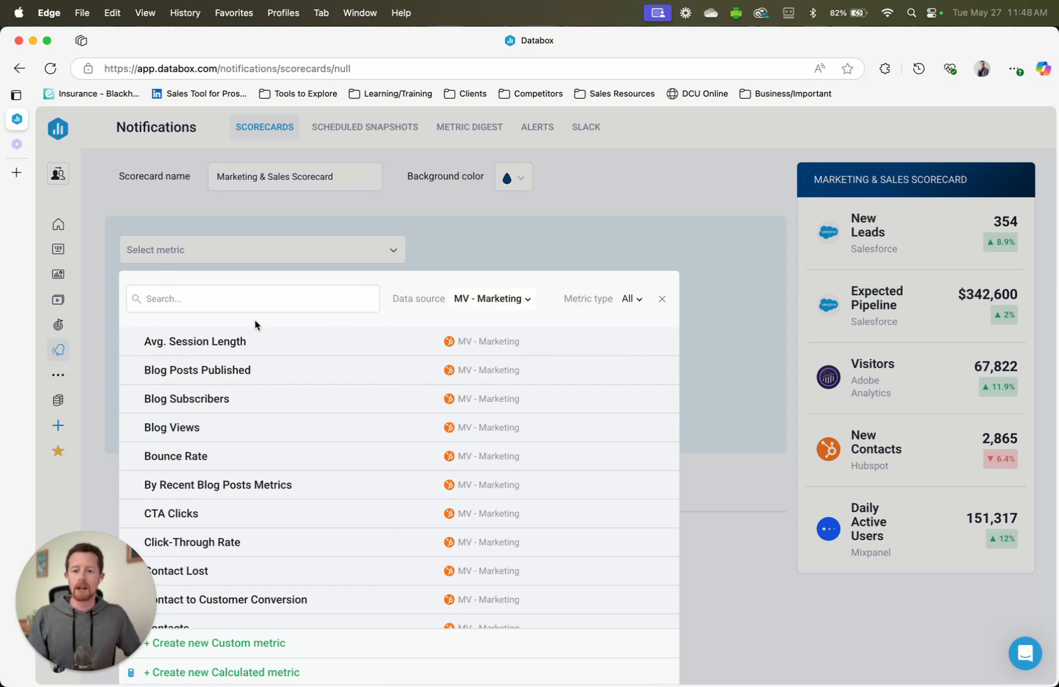
click(254, 300)
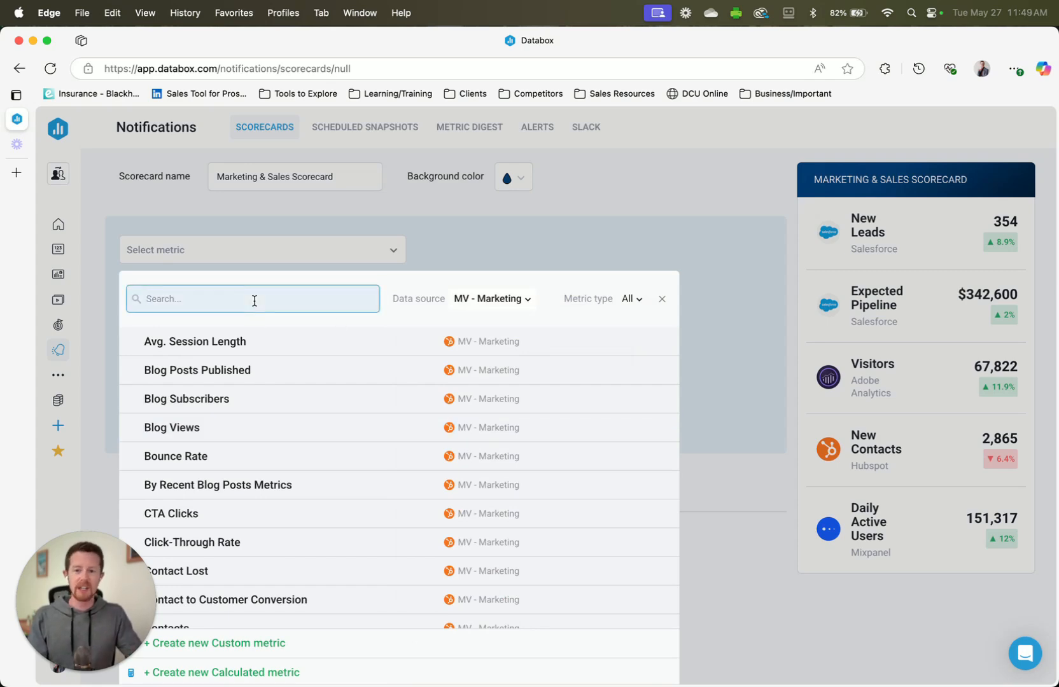
text(sess)
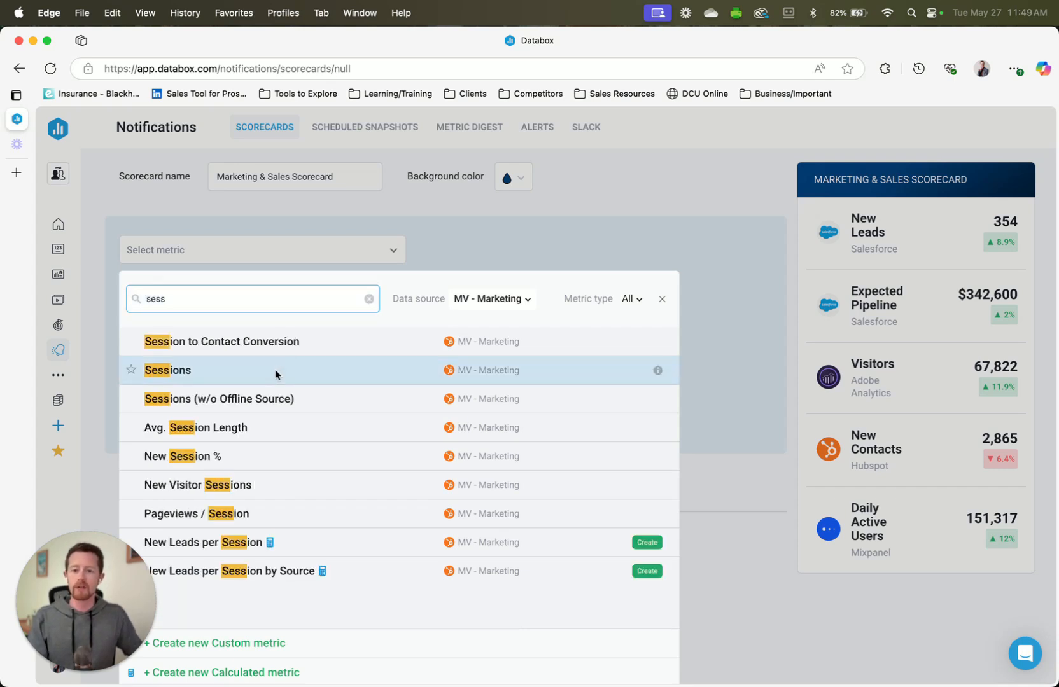
click(275, 374)
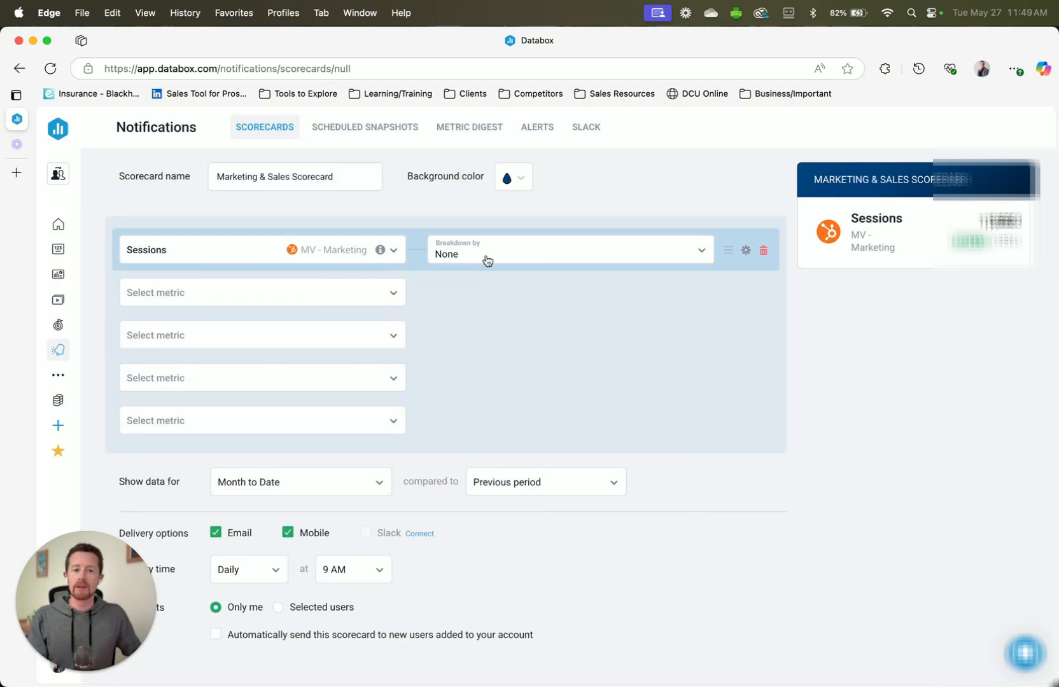
Step: Add the New Contacts metric from MV - Marketing as the scorecard's second metric
click(309, 299)
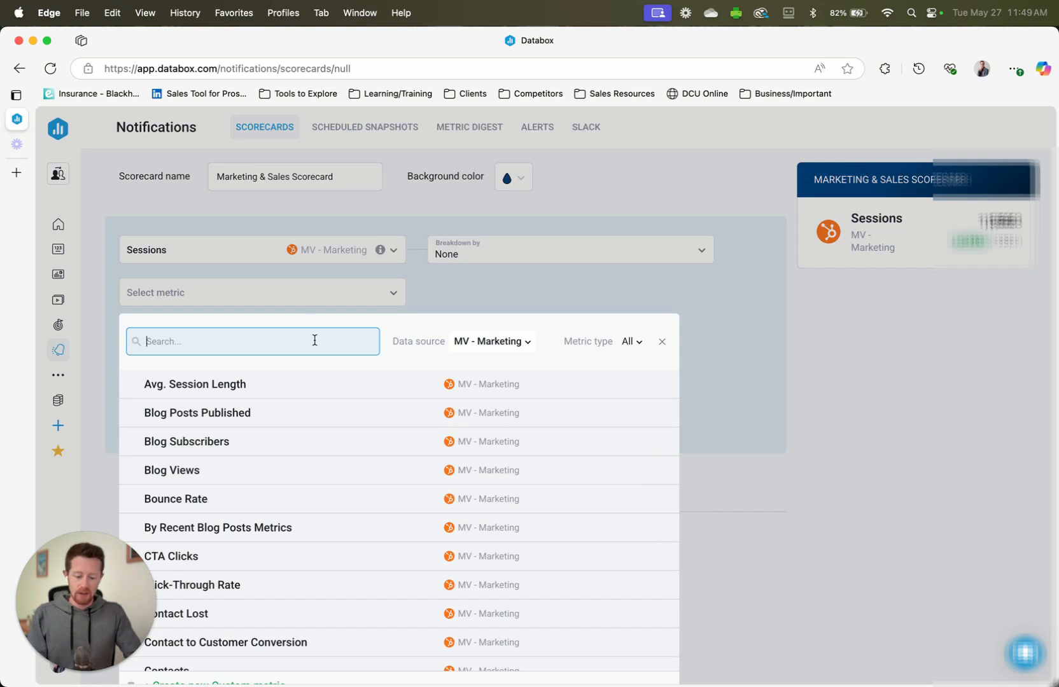
text(cont)
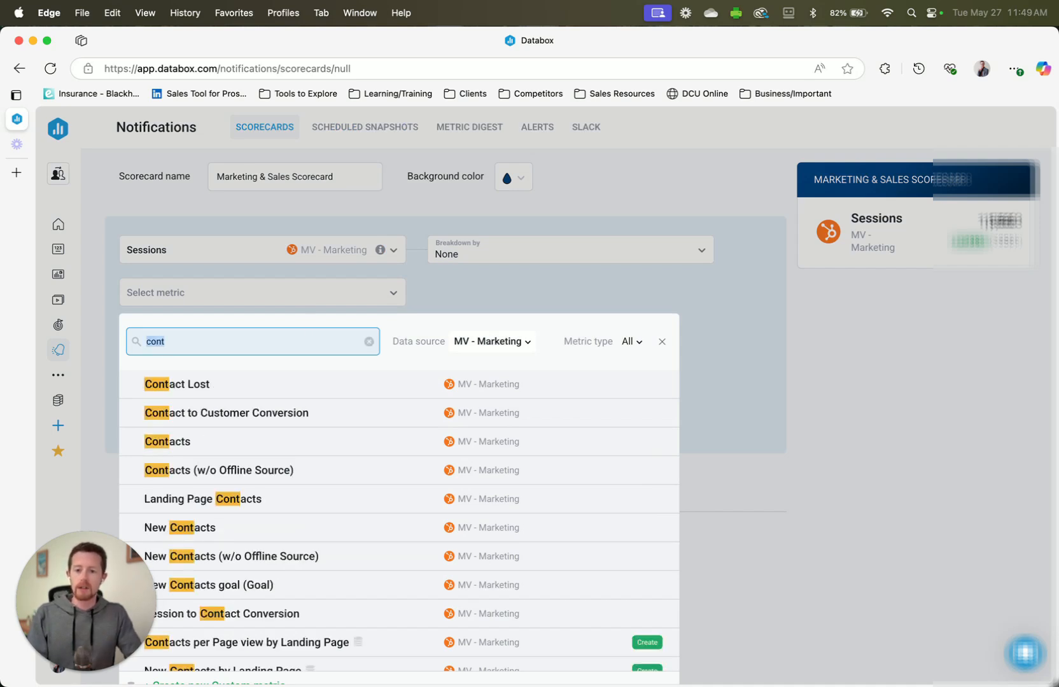
key(BackSpace)
key(BackSpace)
key(BackSpace)
key(BackSpace)
text(new con)
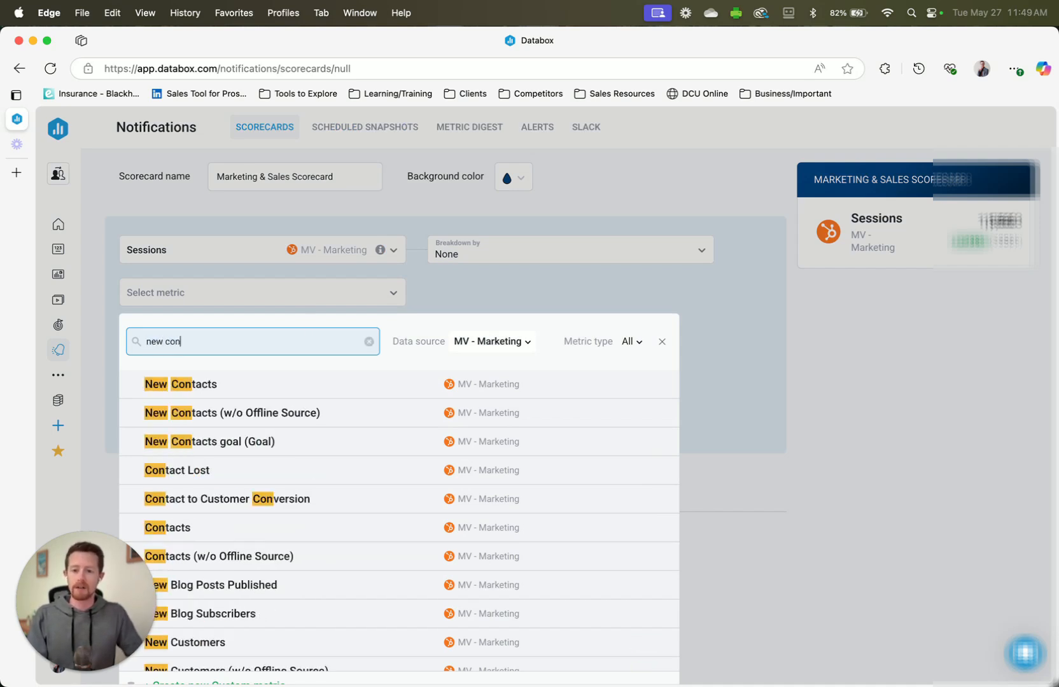
click(329, 376)
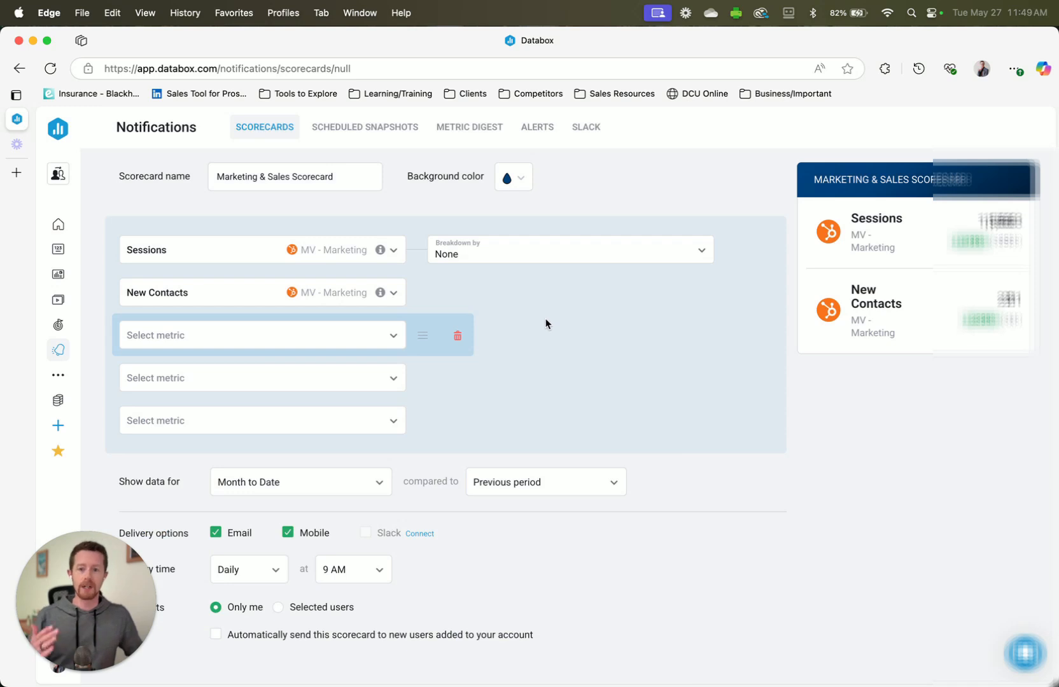
Step: Add New MQLs and New SQLs from MV - Marketing as the scorecard's third and fourth metrics
click(301, 334)
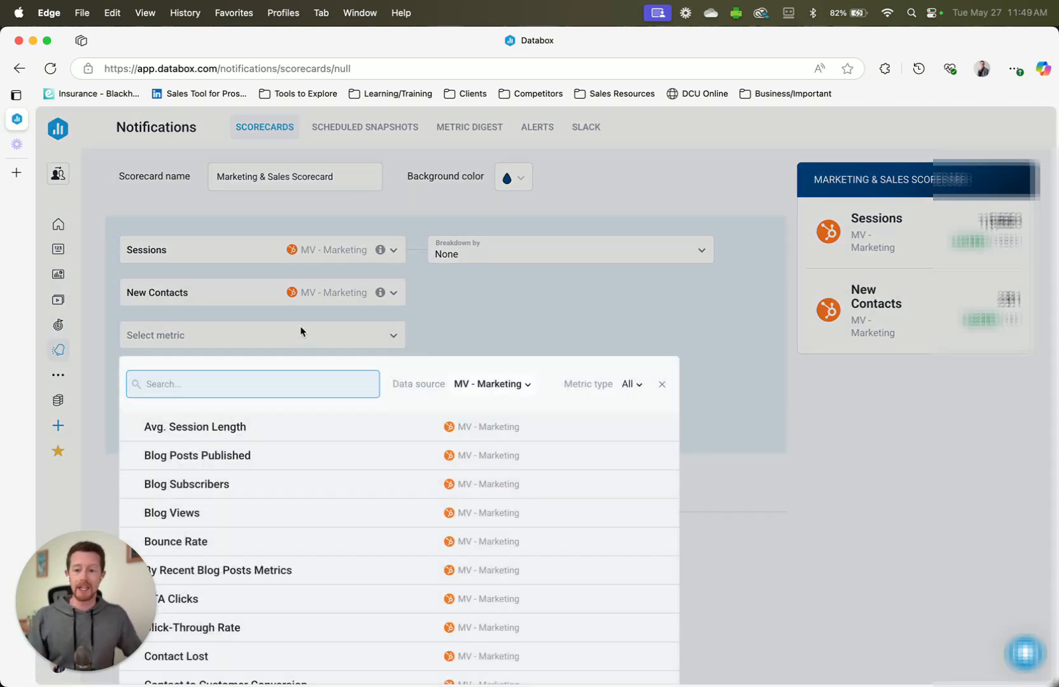
text(new m)
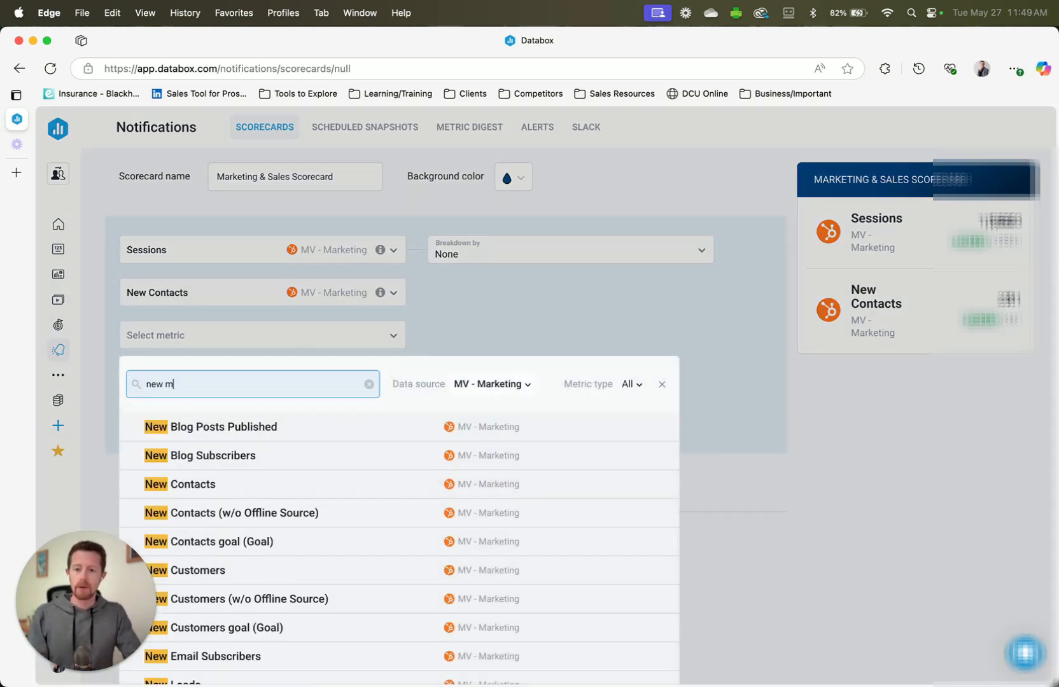
click(252, 423)
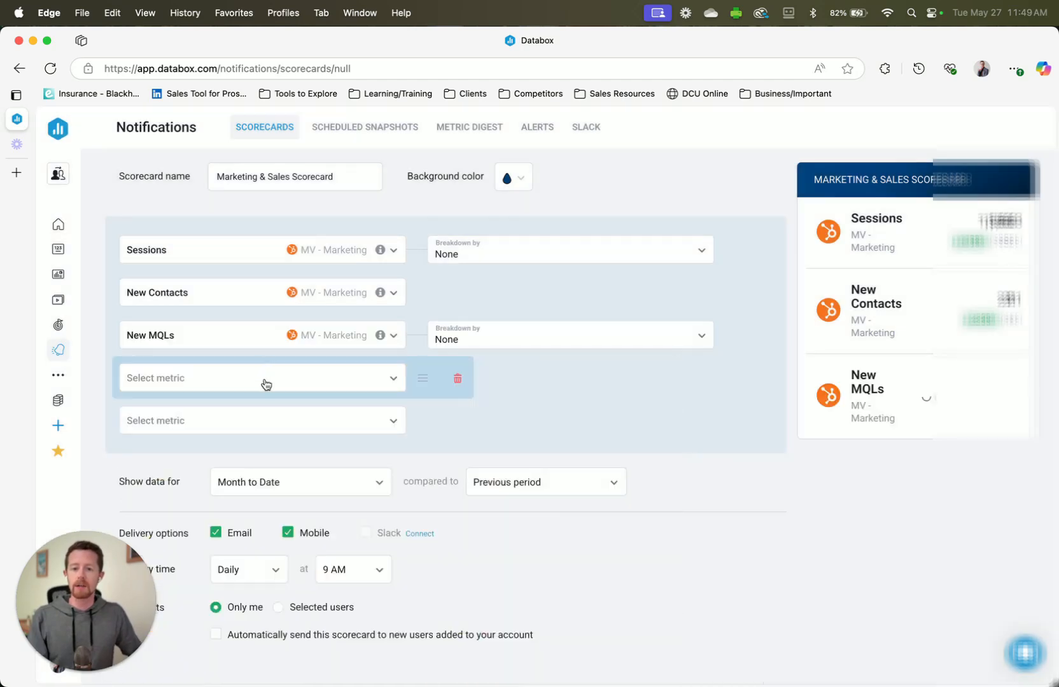
click(292, 378)
text(sql)
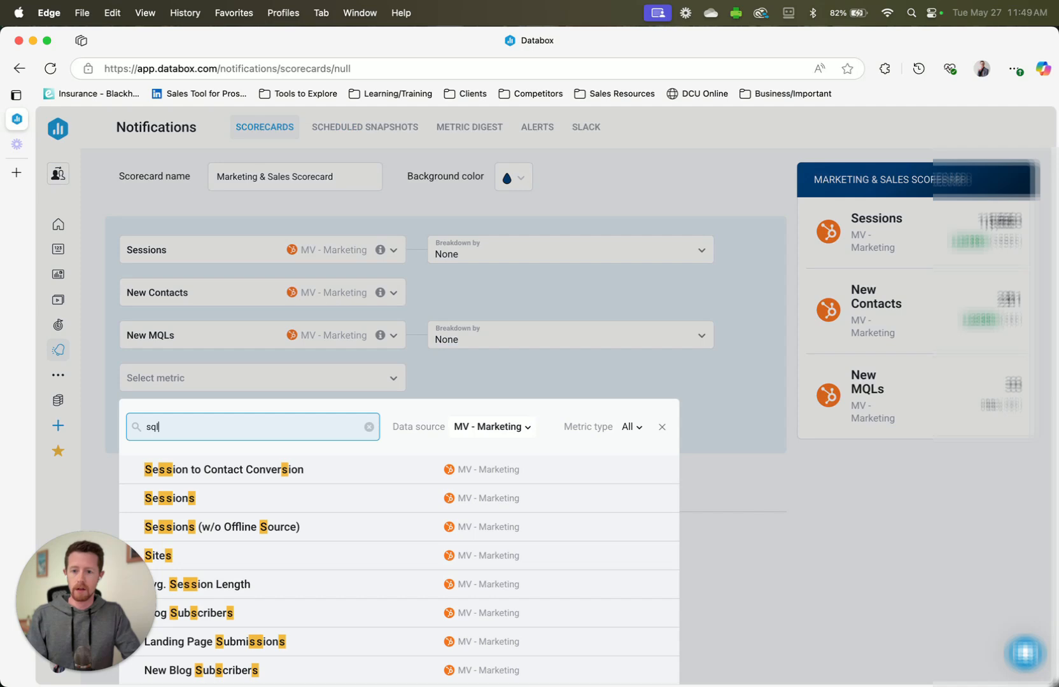
click(249, 468)
Step: Add the Meetings Scheduled w/Prospects metric from the marketvantage.com data source as the fifth metric
scroll(436, 416, down, 1)
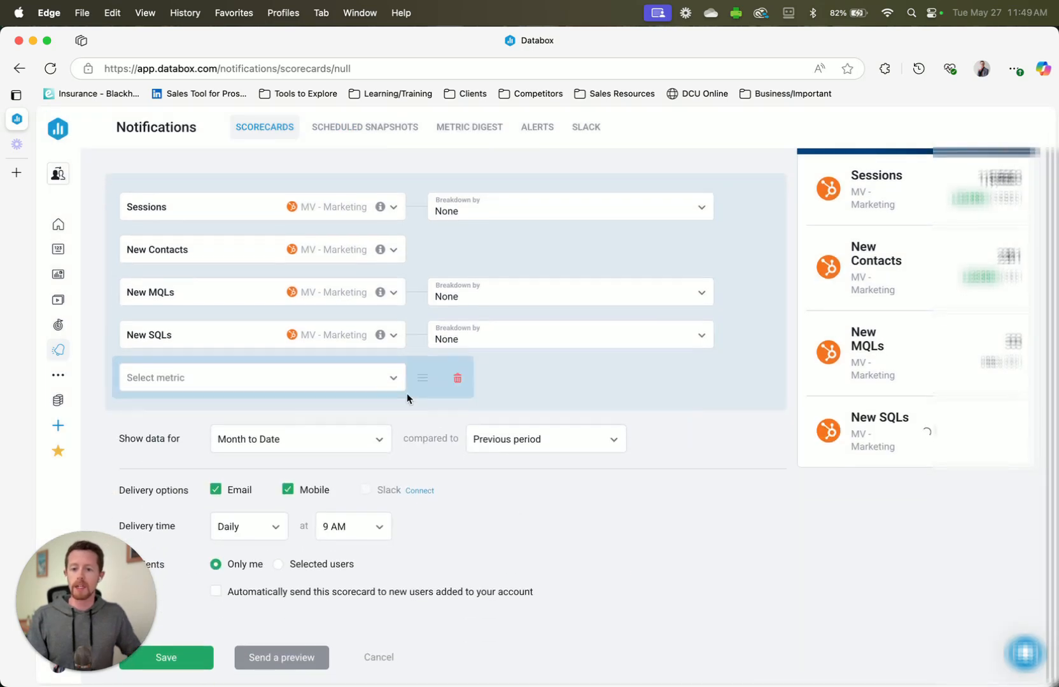
click(368, 377)
text(meeting)
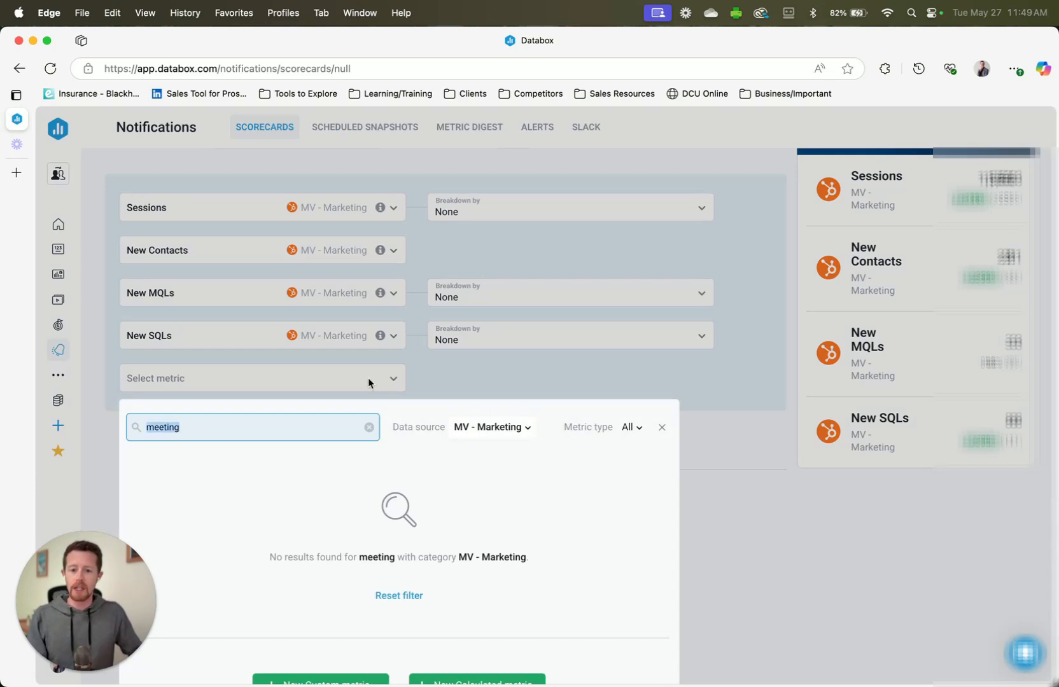
click(370, 427)
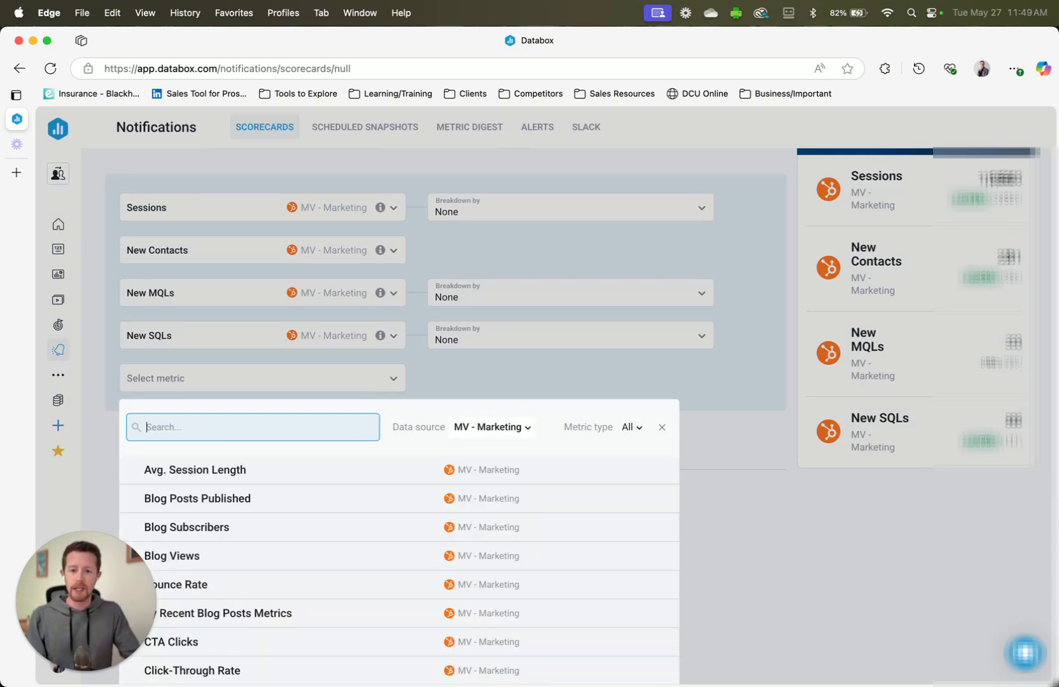
click(488, 432)
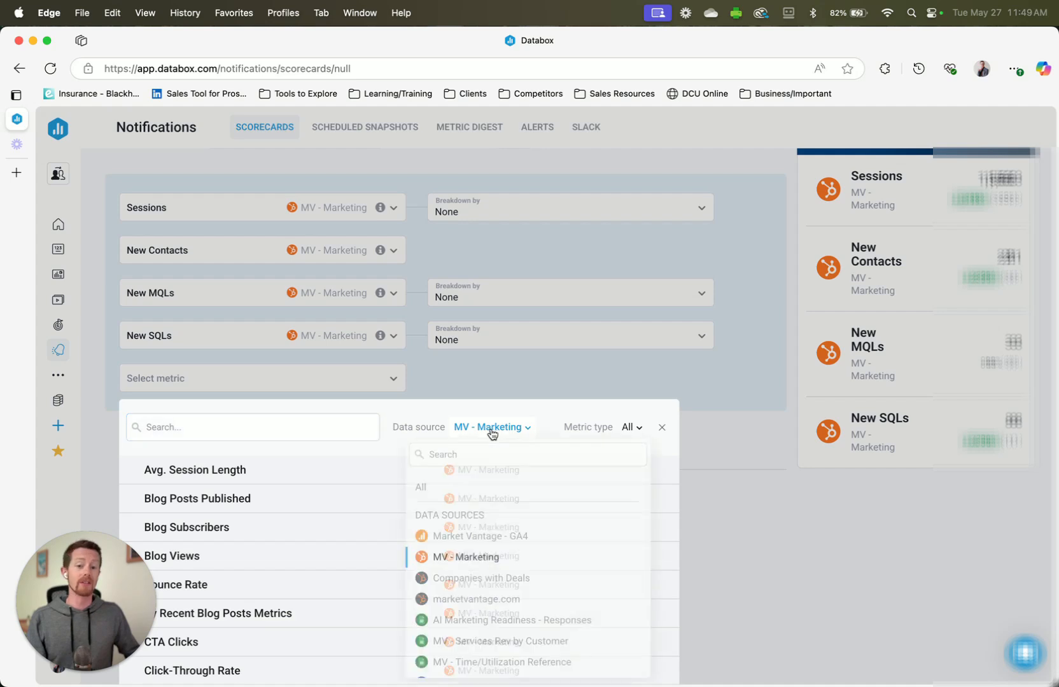
click(496, 599)
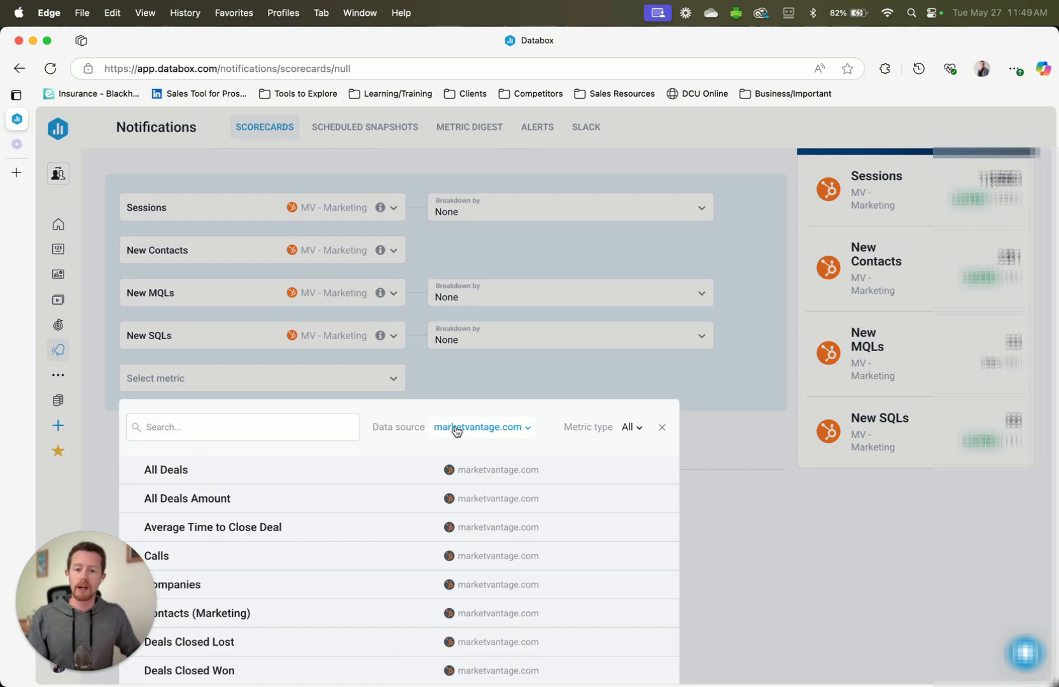
click(264, 431)
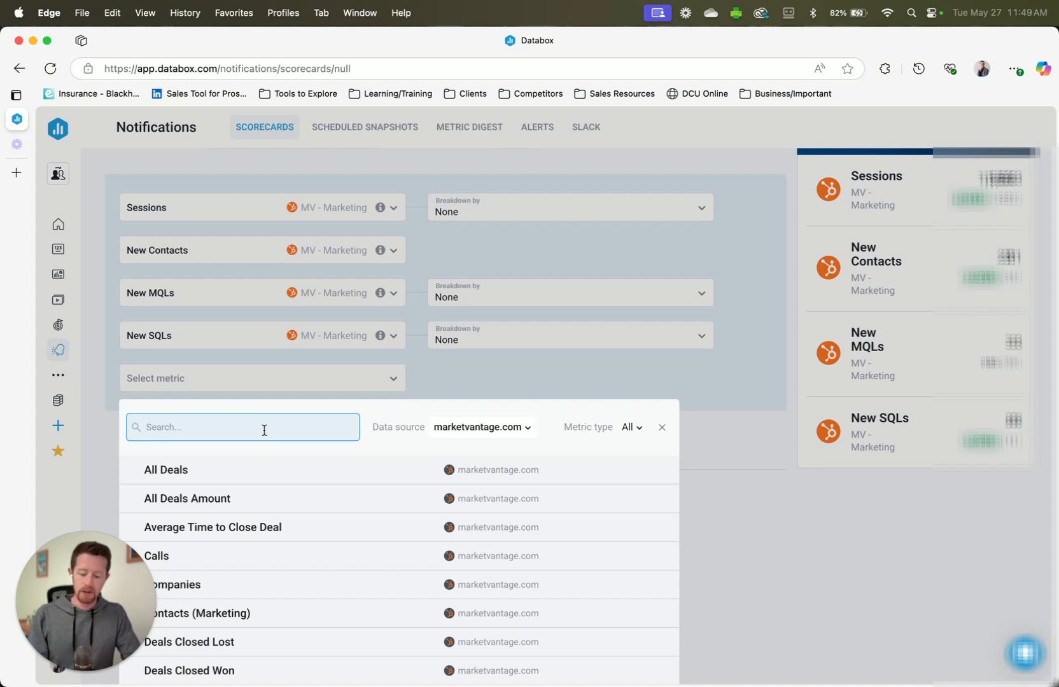
text(prosp)
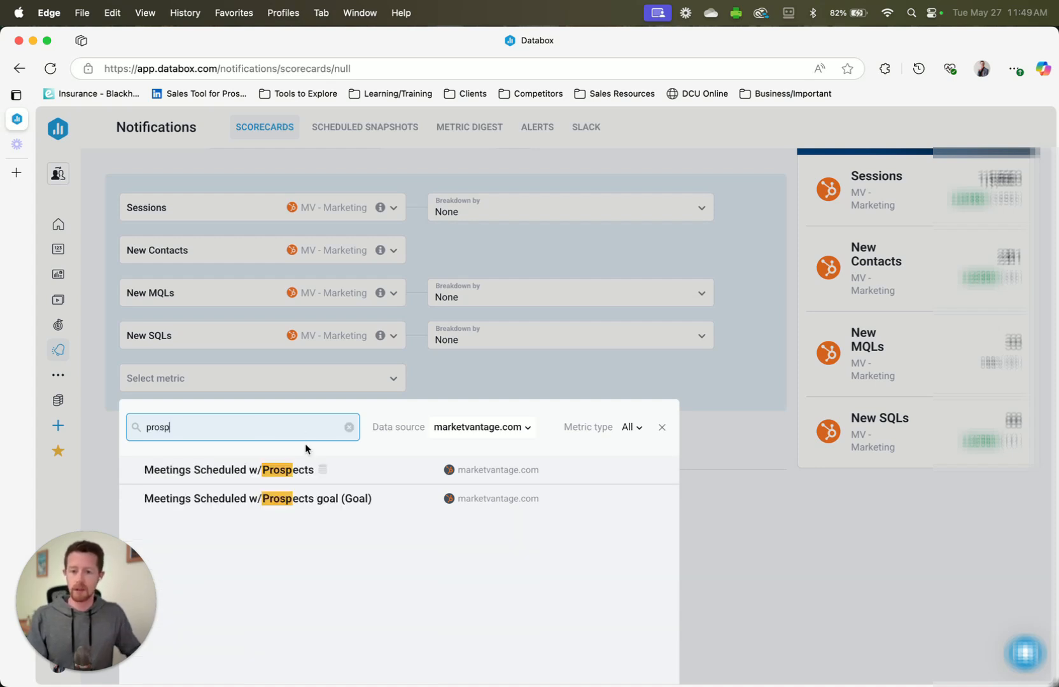
click(261, 474)
Step: Add the Deals Created metric from marketvantage.com as the scorecard's sixth metric and view its description
scroll(382, 394, down, 1)
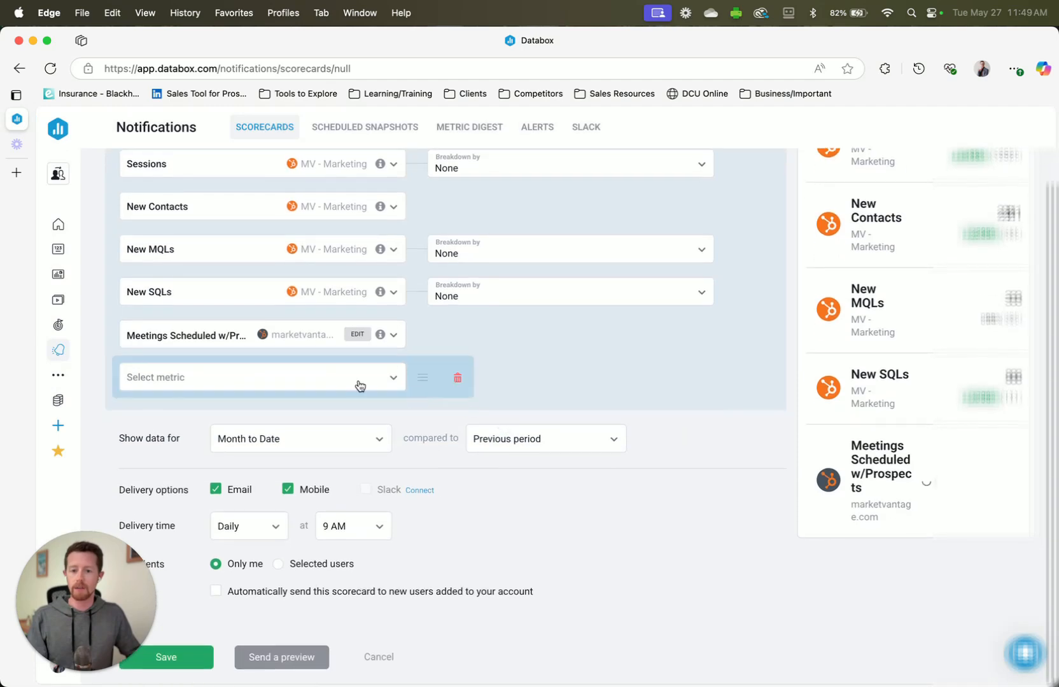
text(deals)
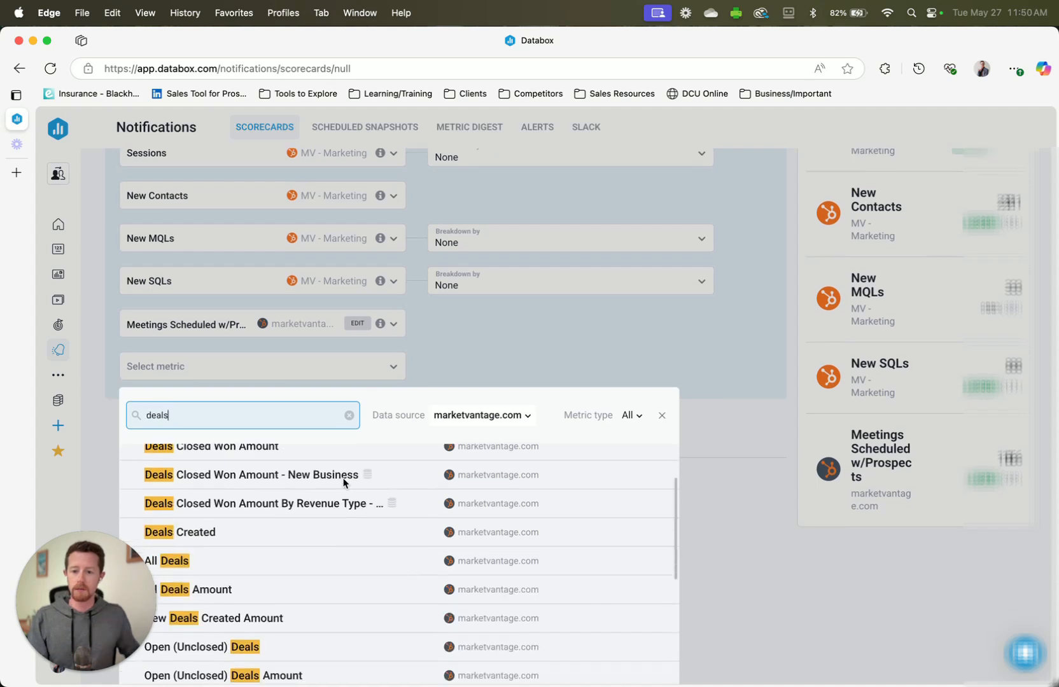
click(271, 533)
click(380, 366)
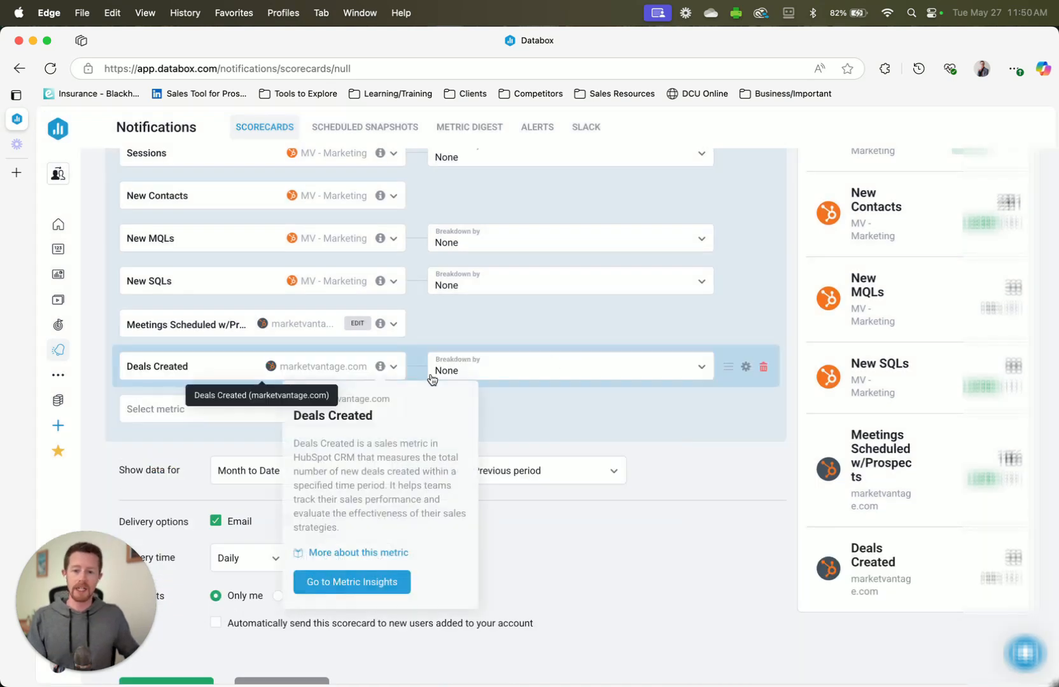
click(547, 416)
Step: Add the Deals Closed Won metric from marketvantage.com as the scorecard's seventh metric
click(321, 411)
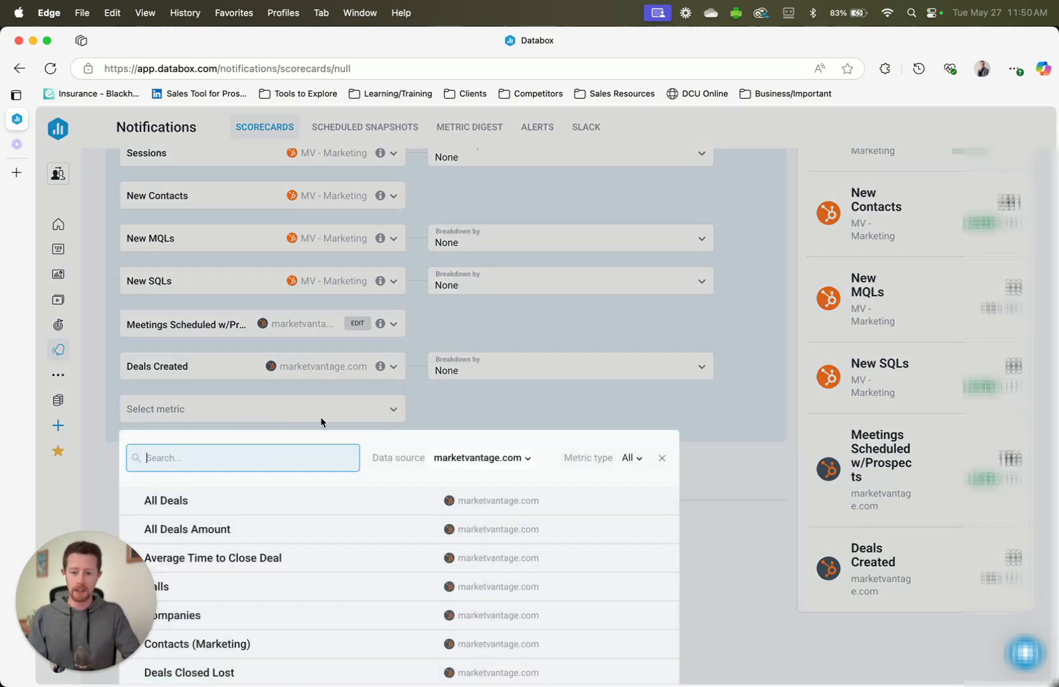
text(deals w)
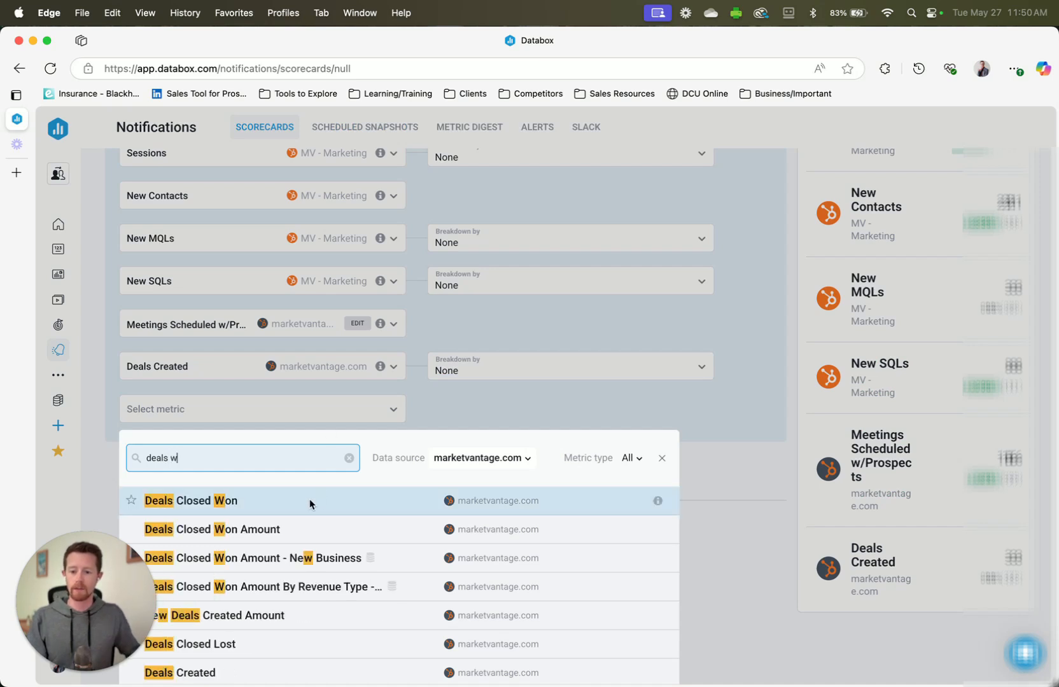
click(309, 500)
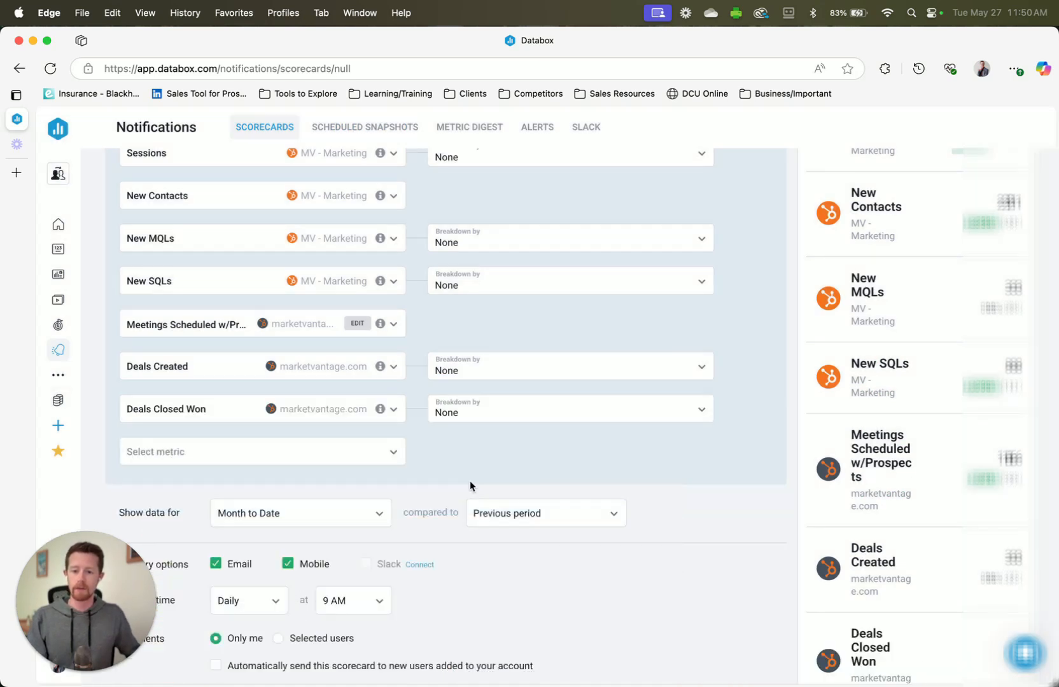
Step: Set the scorecard's data period to Last Week
mouse_move(529, 460)
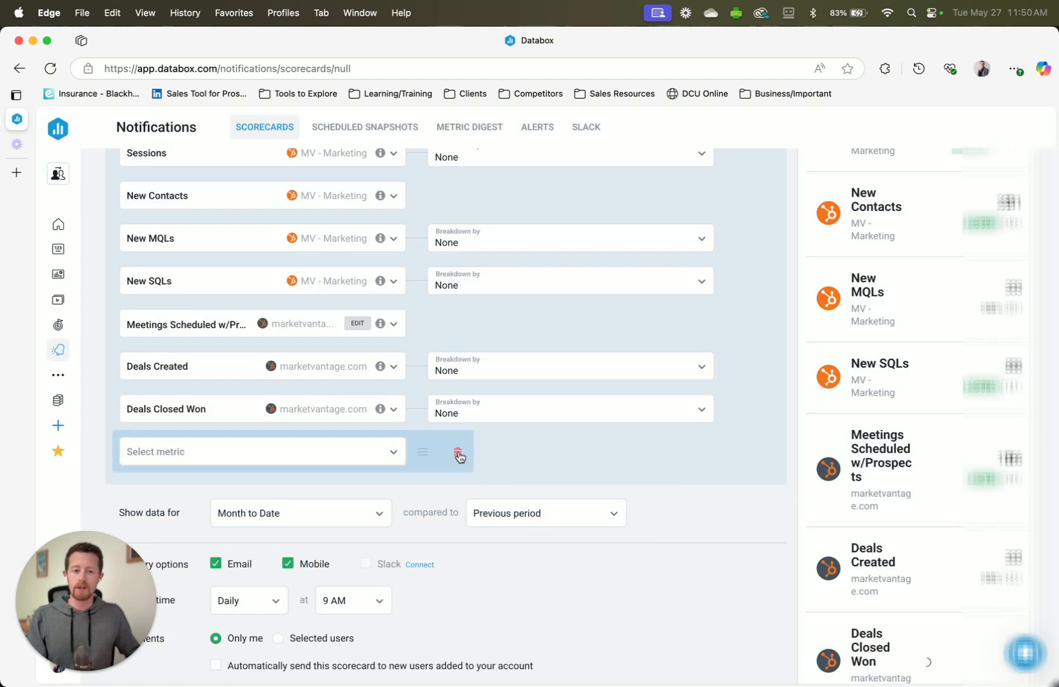
scroll(797, 451, down, 1)
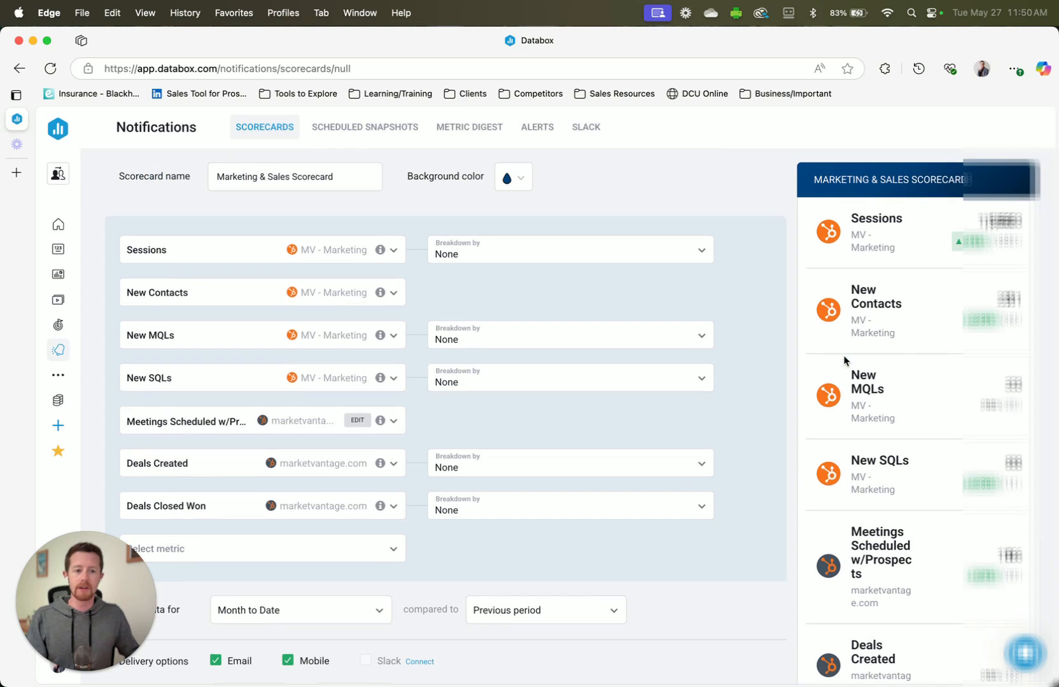
mouse_move(749, 234)
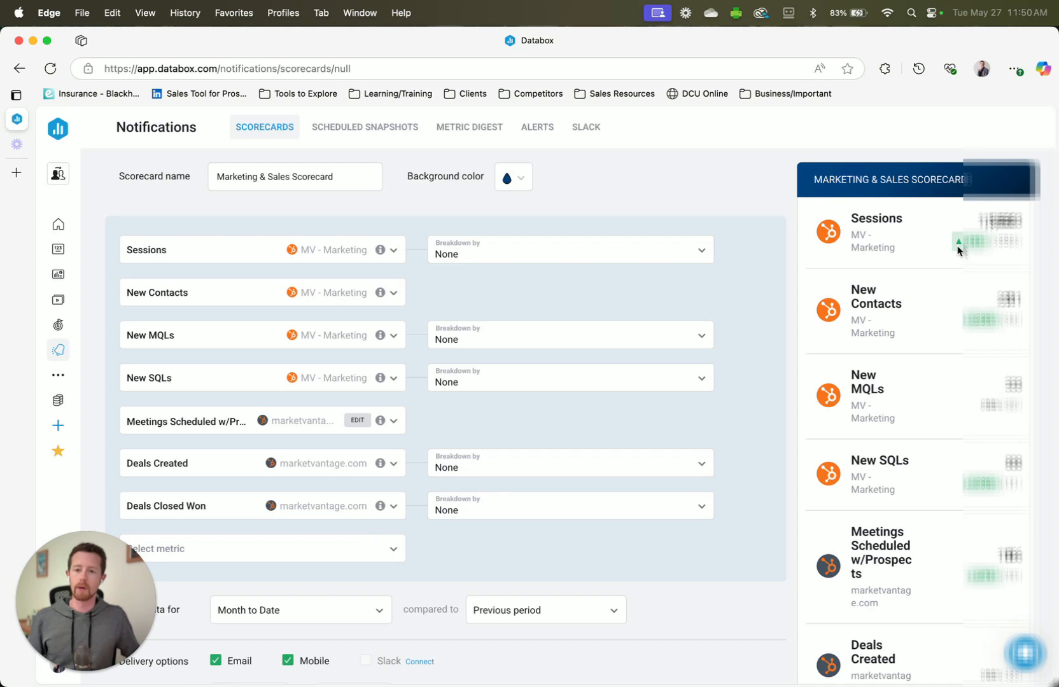
scroll(688, 444, down, 5)
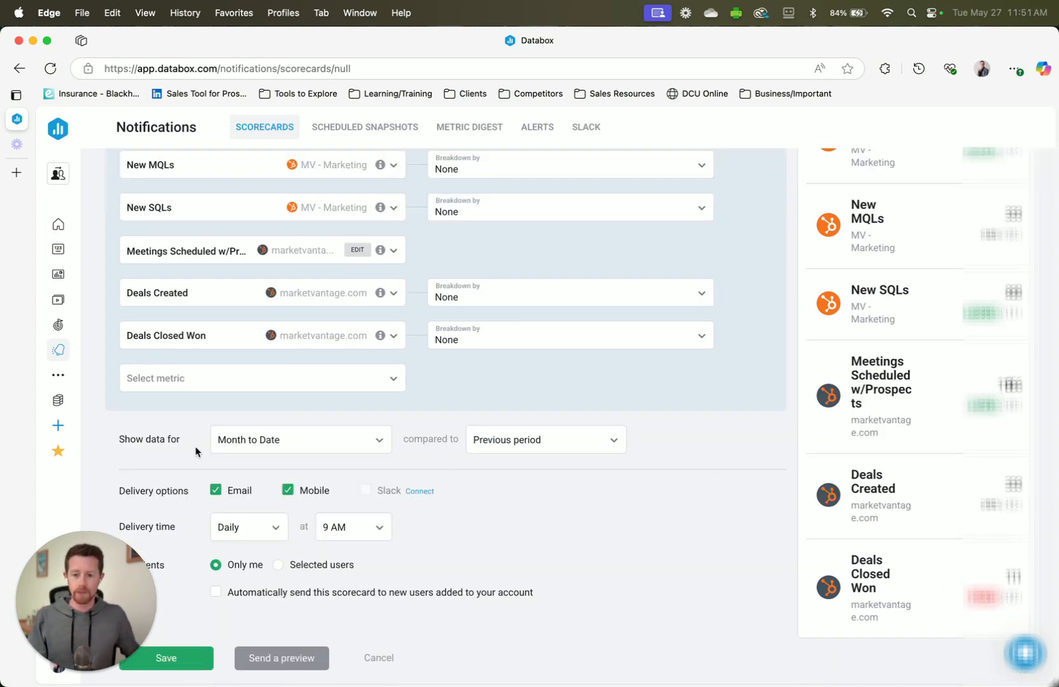
click(279, 443)
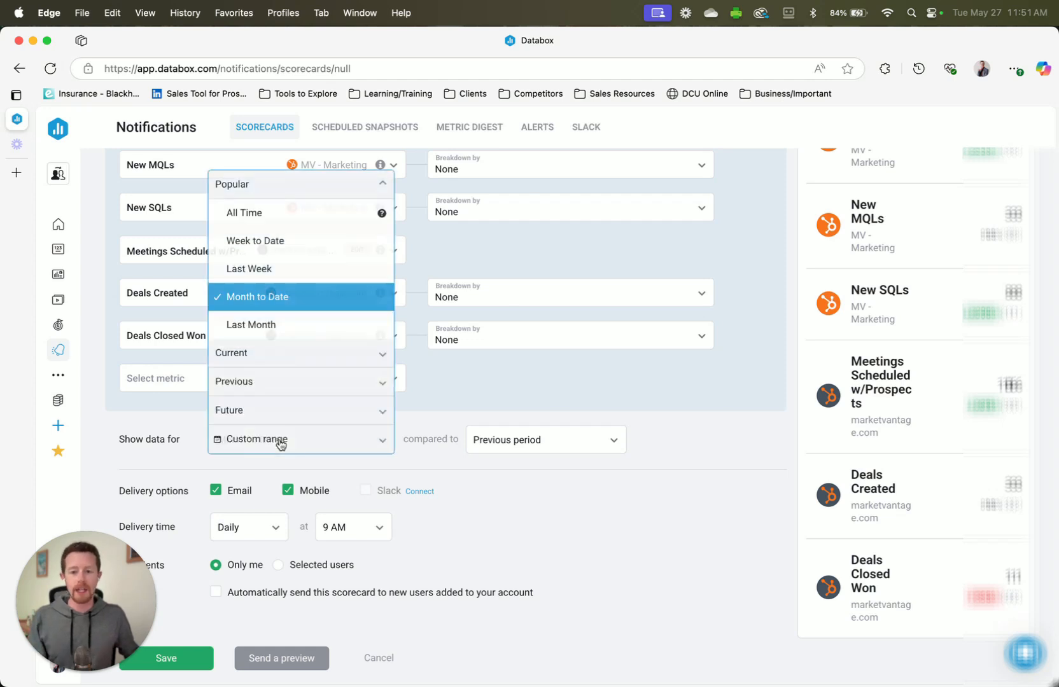
click(314, 363)
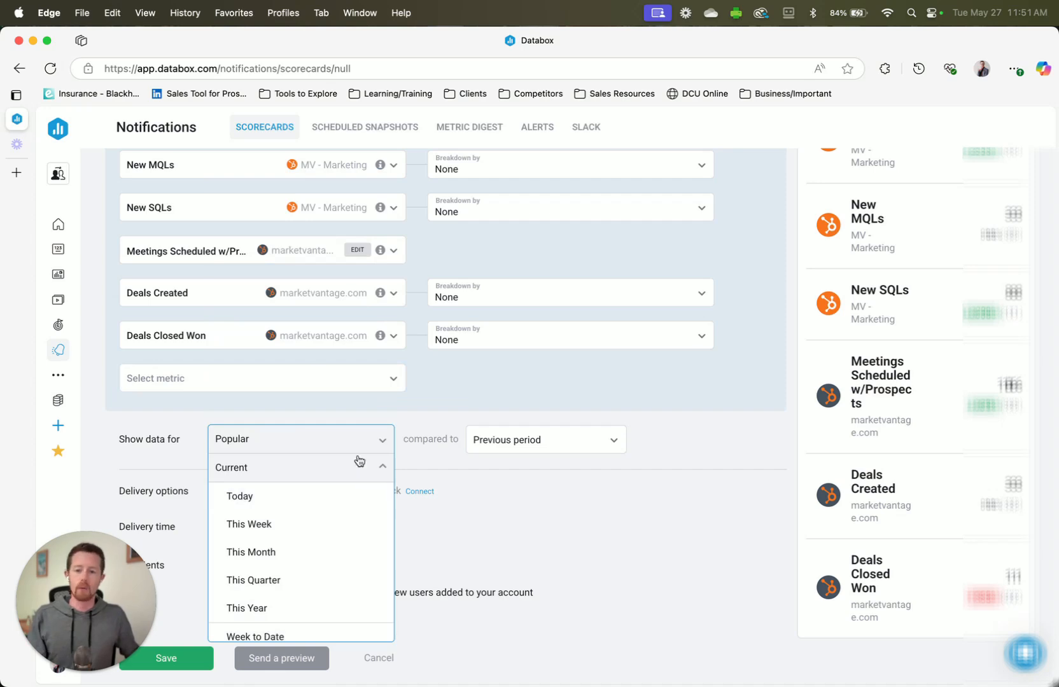
click(382, 468)
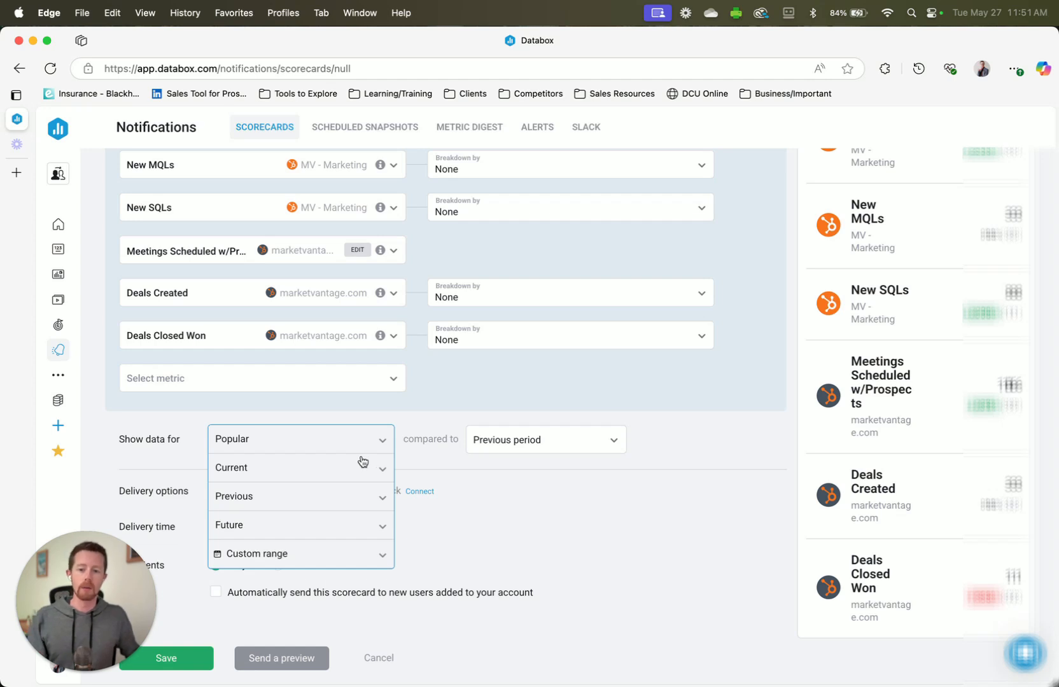
click(359, 498)
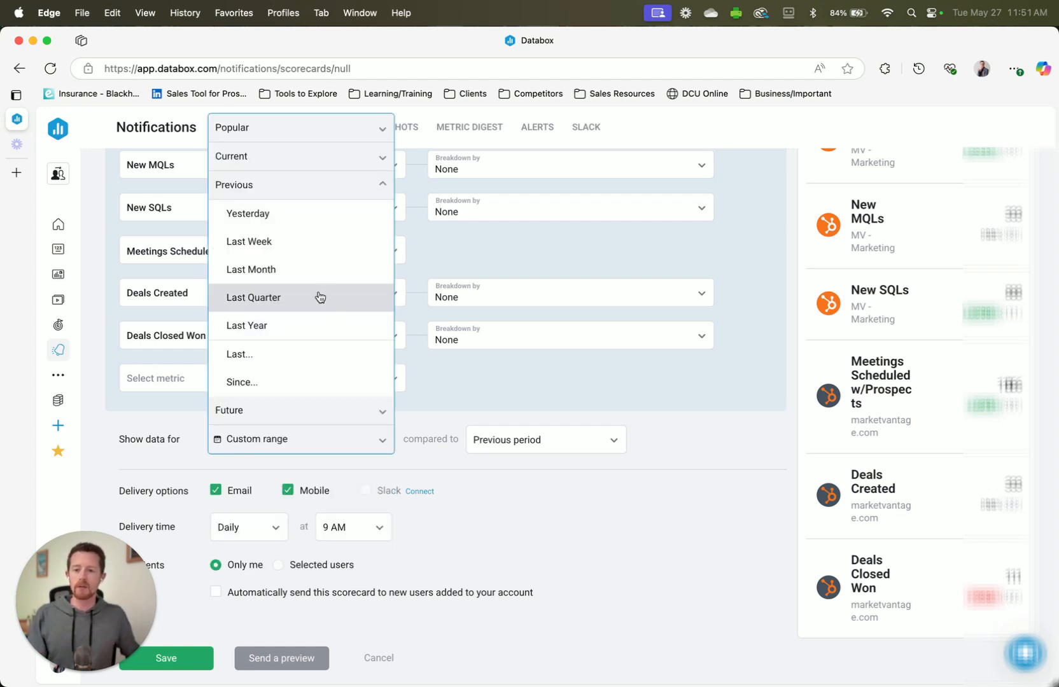
click(287, 252)
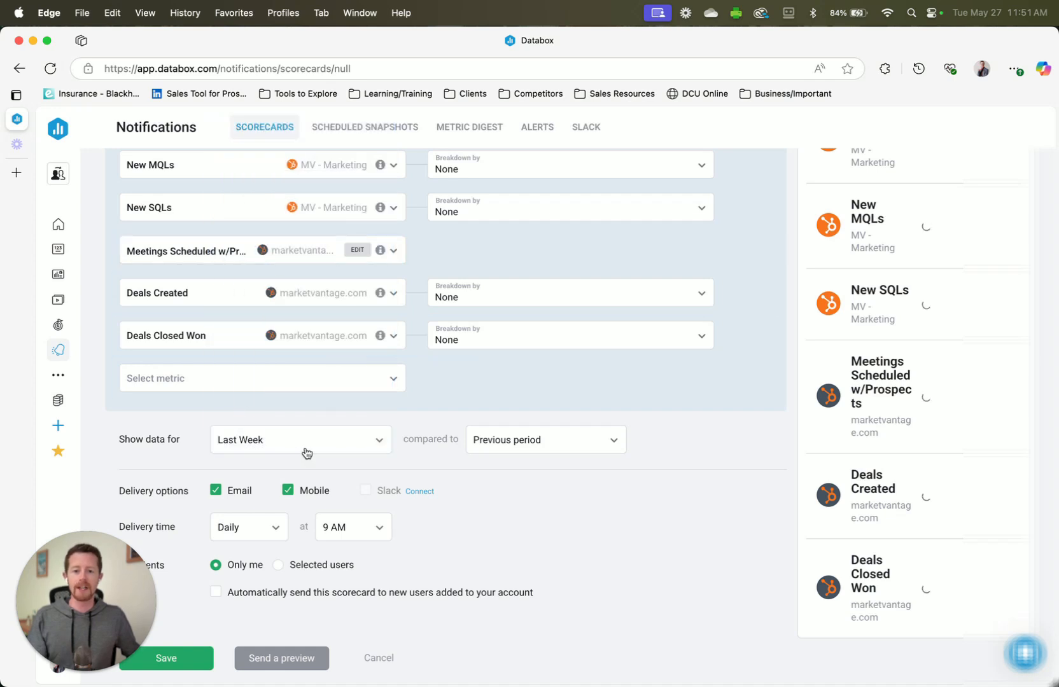
Step: Set the scorecard's comparison to Goal and check the metrics in the preview
scroll(611, 522, up, 3)
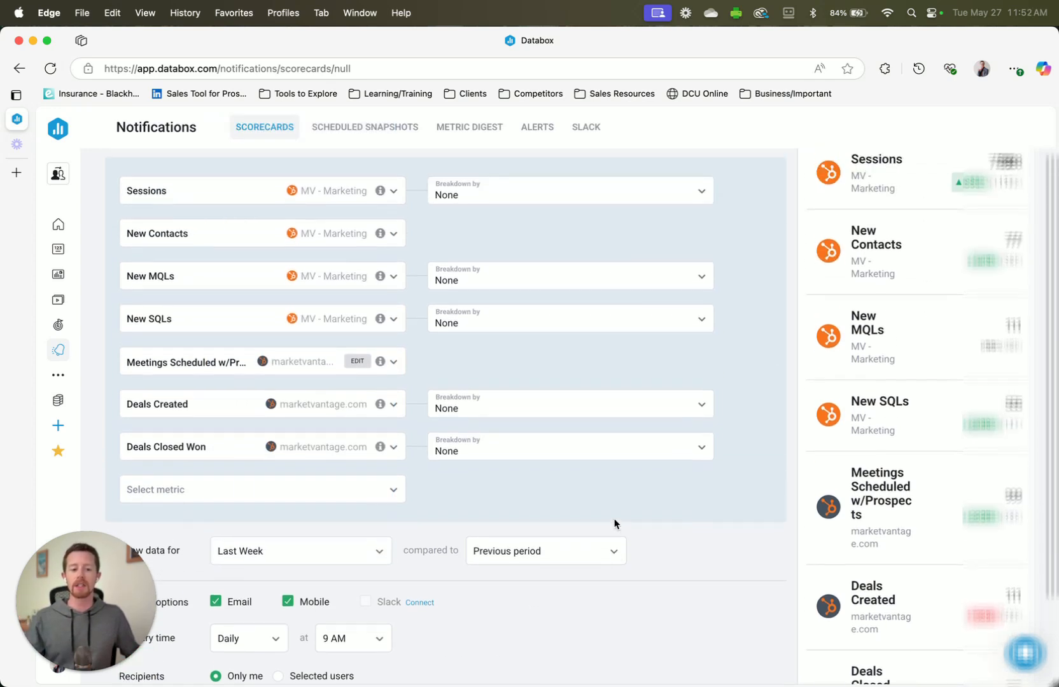
scroll(615, 523, up, 2)
scroll(614, 523, down, 4)
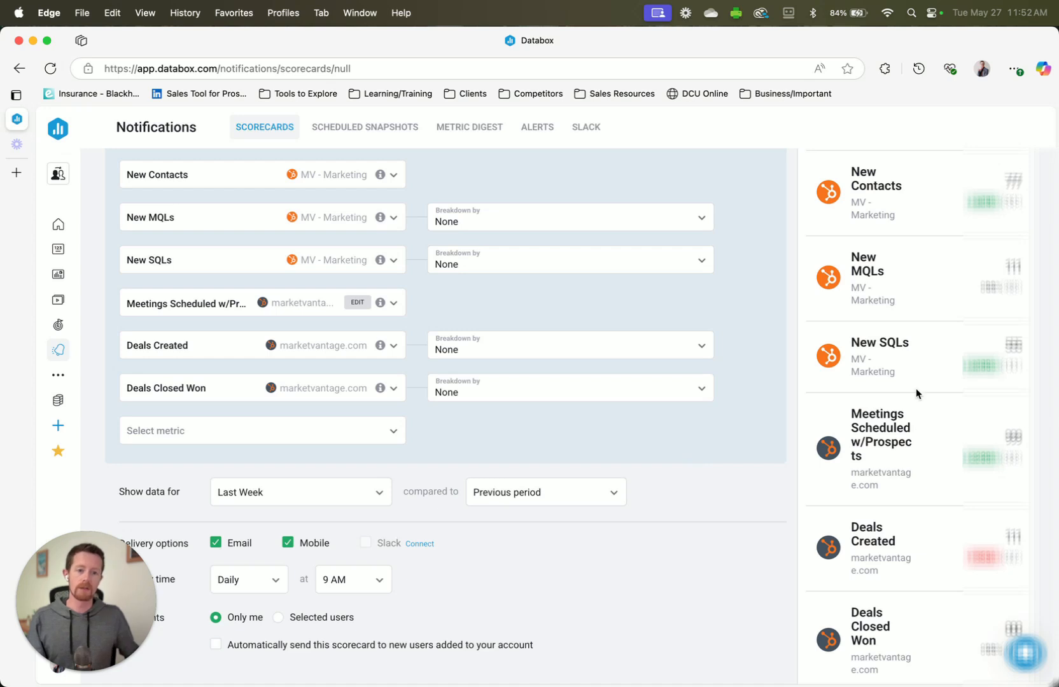
click(566, 502)
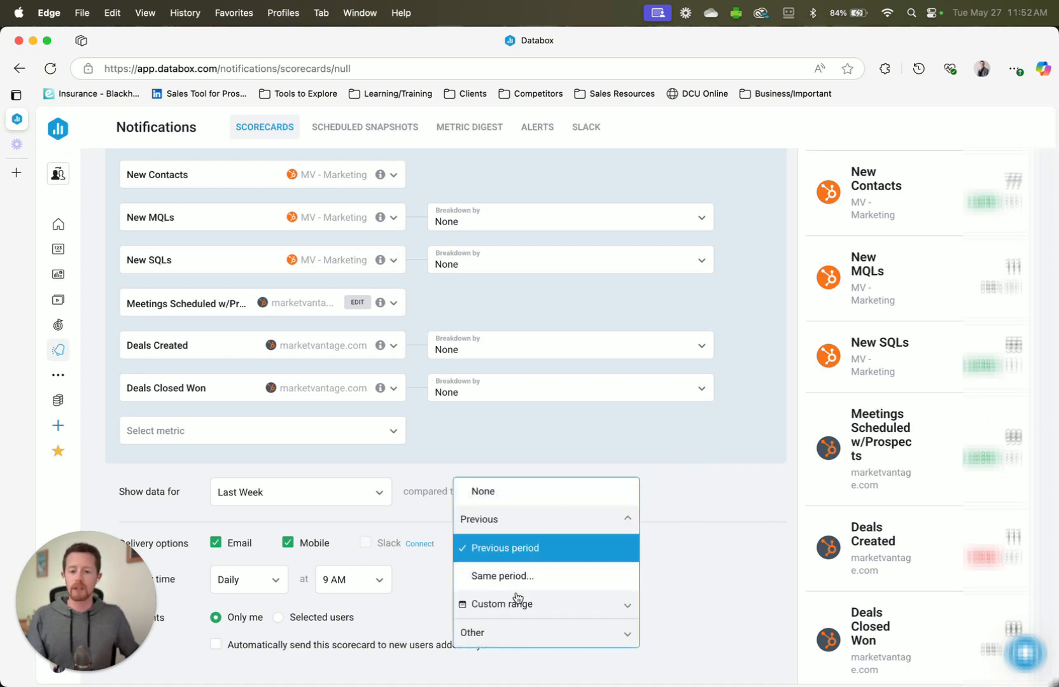
click(520, 637)
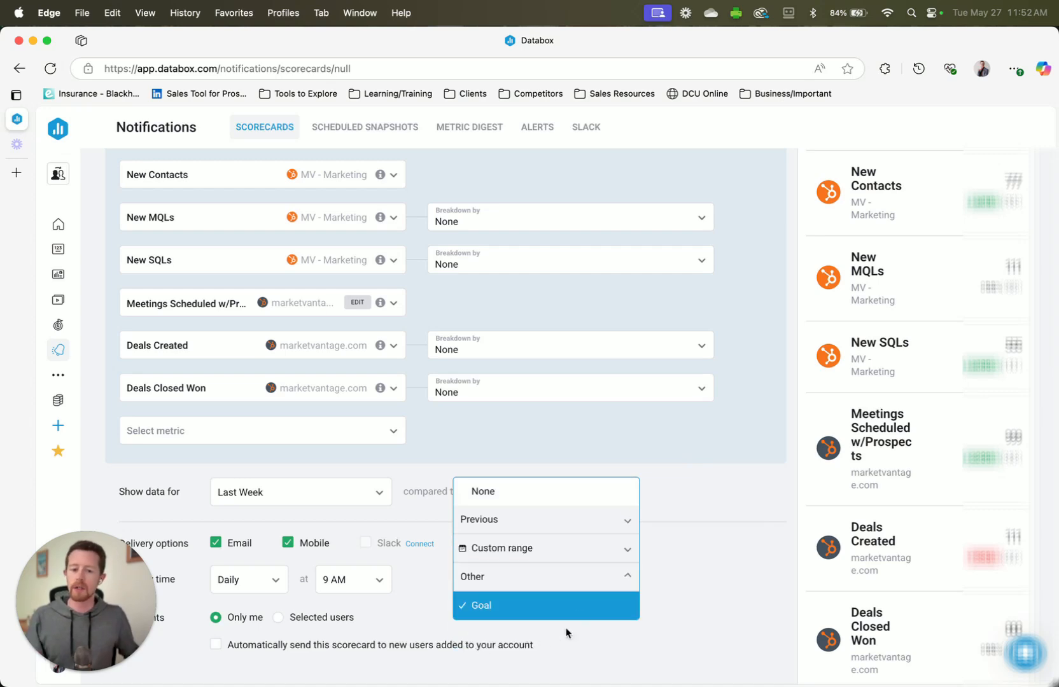
click(491, 609)
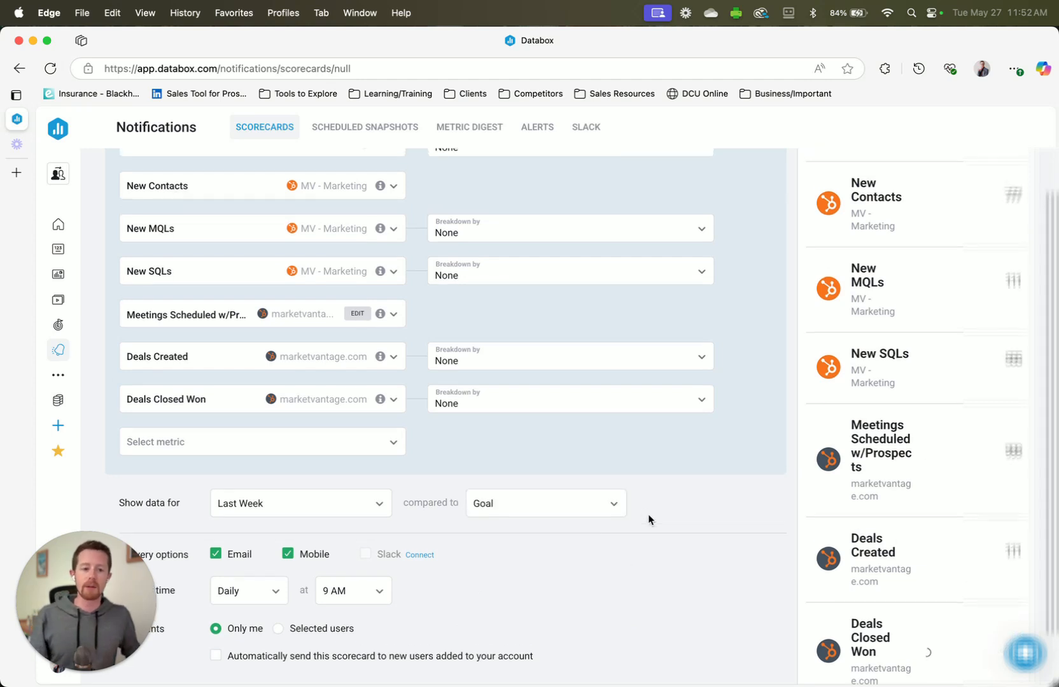
scroll(968, 369, up, 2)
scroll(972, 380, up, 1)
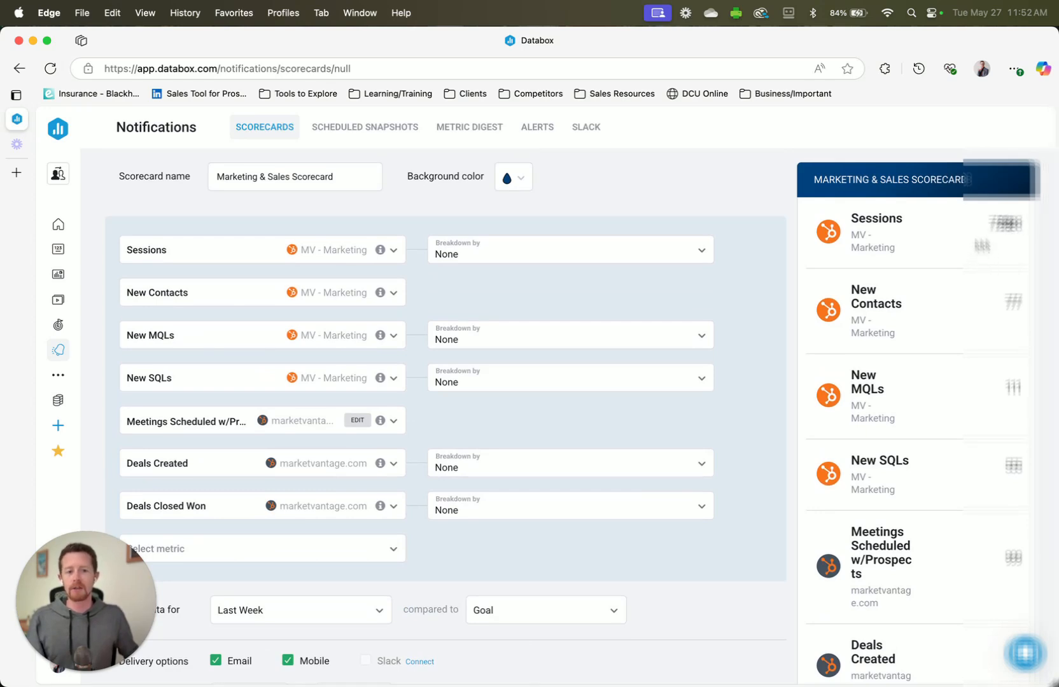
Step: Turn off mobile delivery, keeping email only, and set the delivery frequency to Weekly
scroll(853, 407, down, 2)
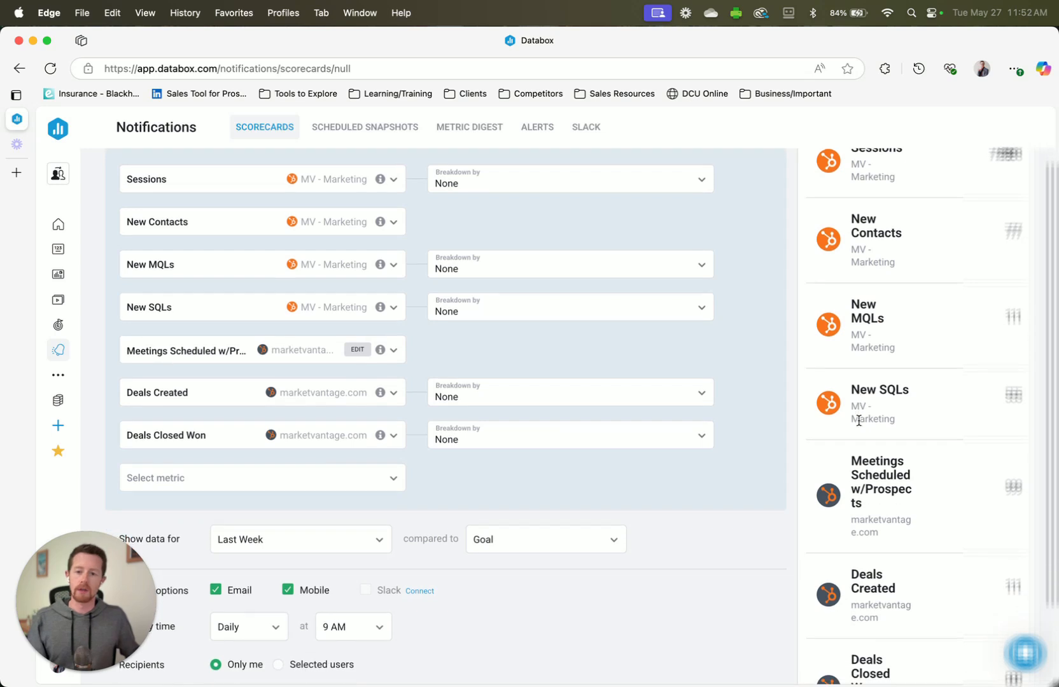
scroll(749, 405, down, 2)
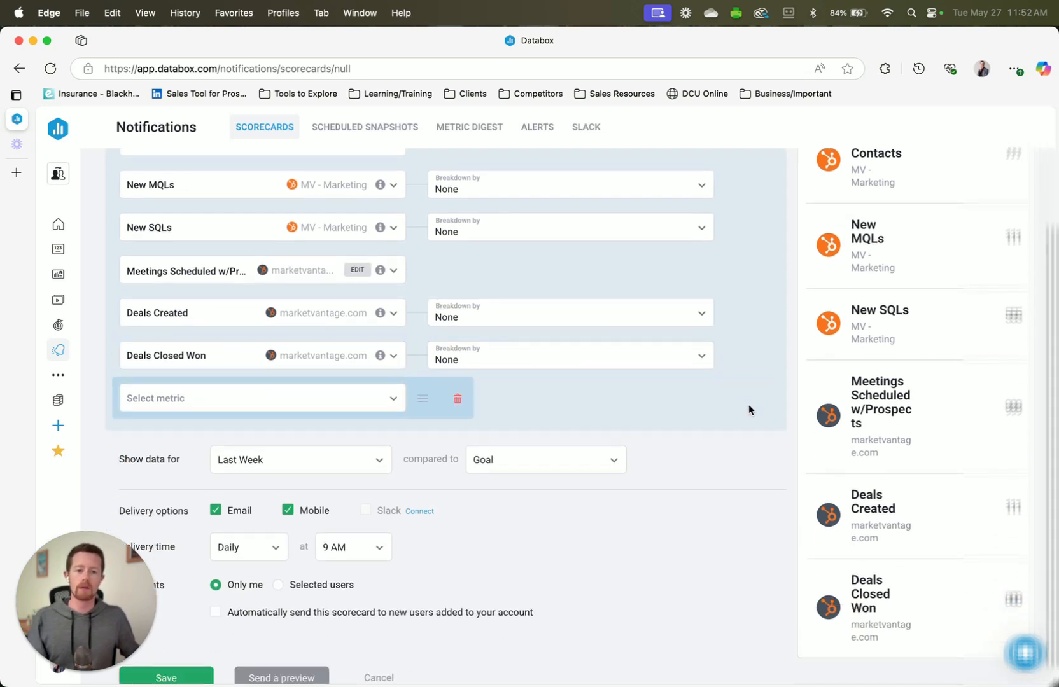
scroll(738, 510, down, 1)
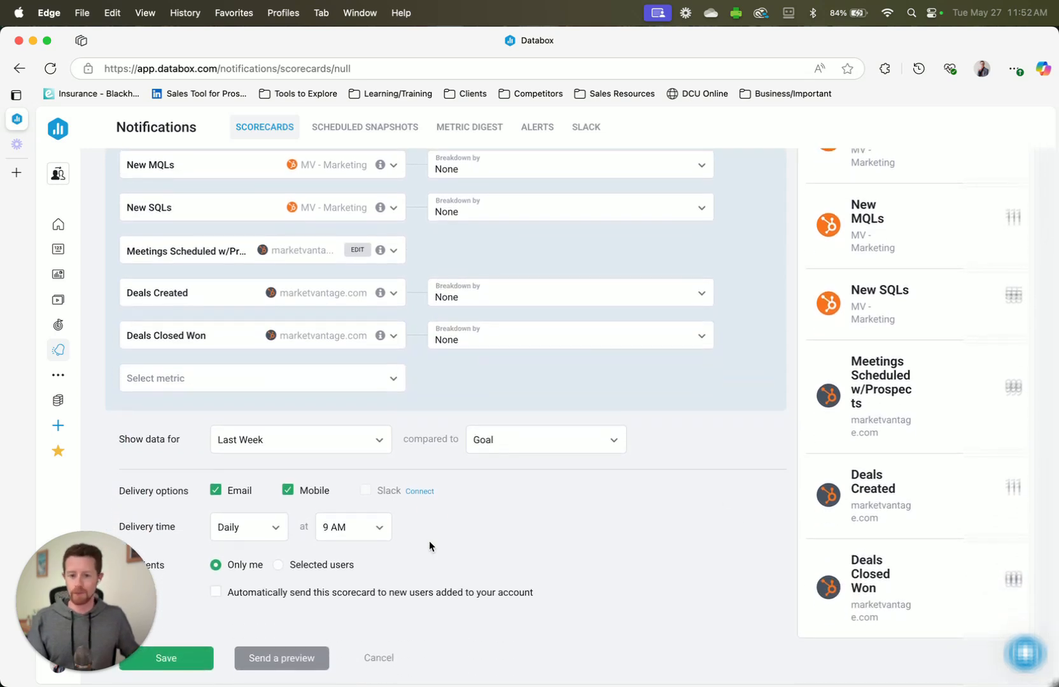
click(288, 488)
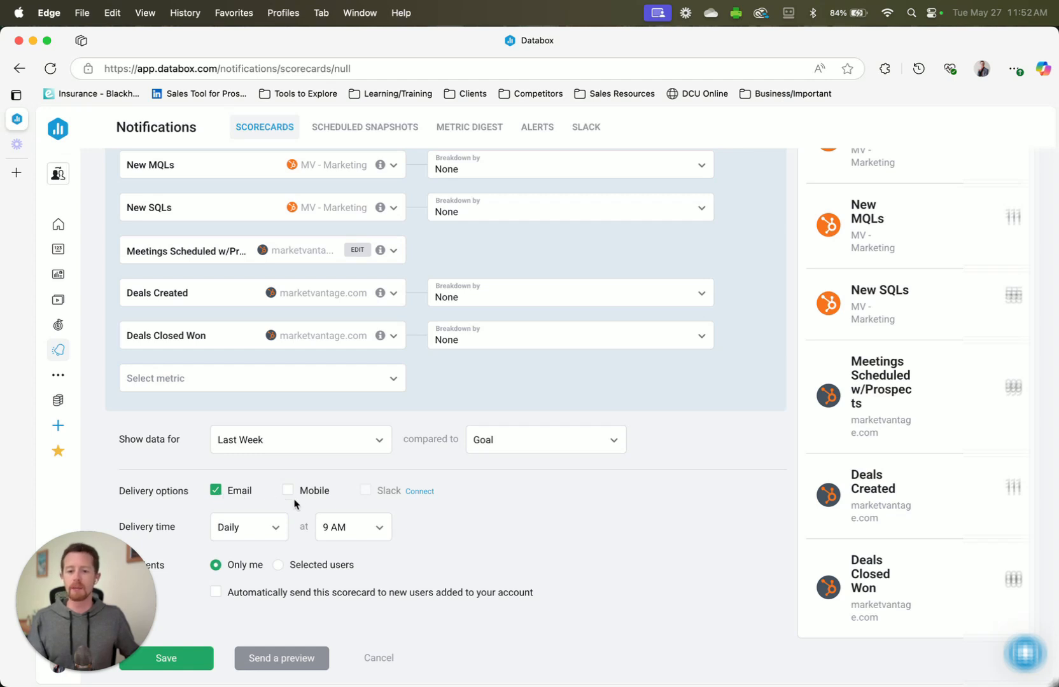
click(255, 534)
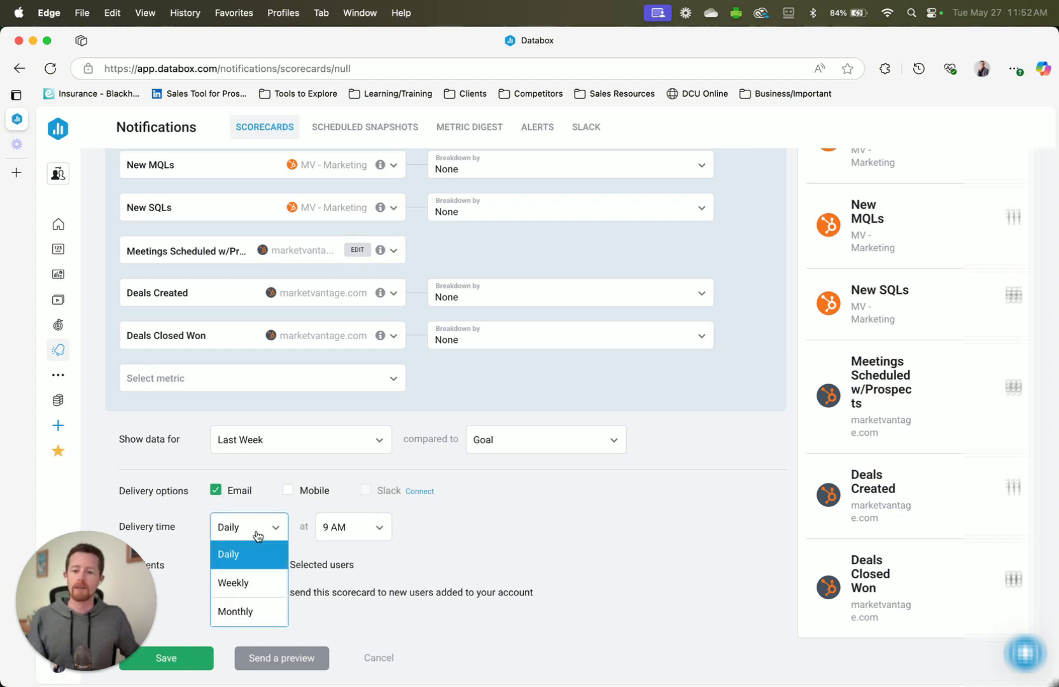
click(273, 593)
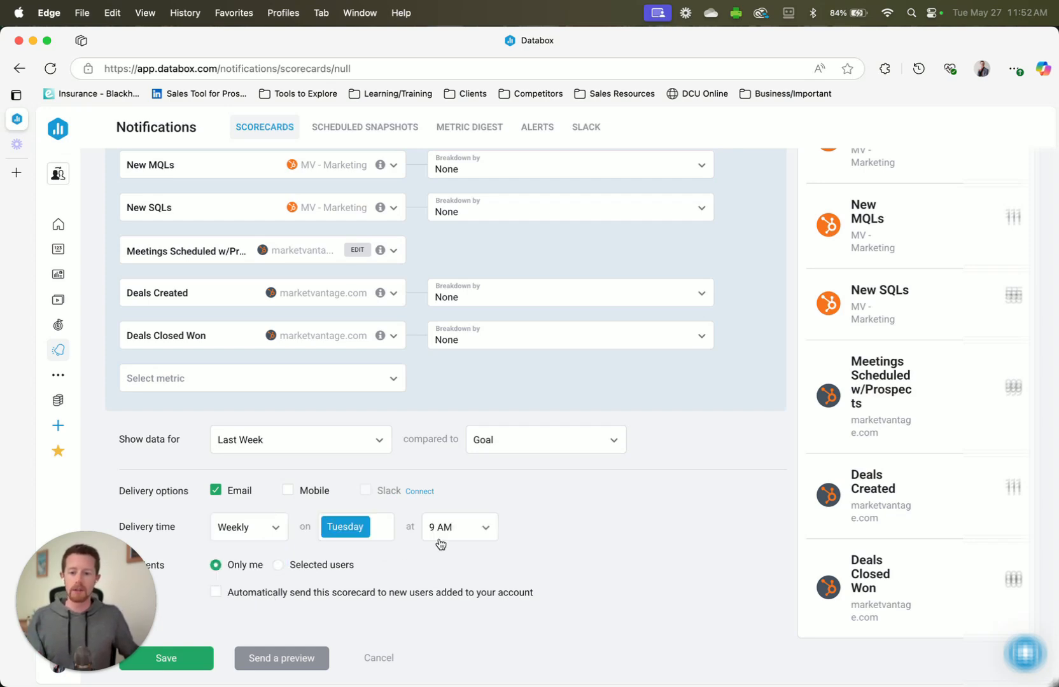
Step: Schedule the weekly delivery for Monday only, at 7 AM
click(362, 526)
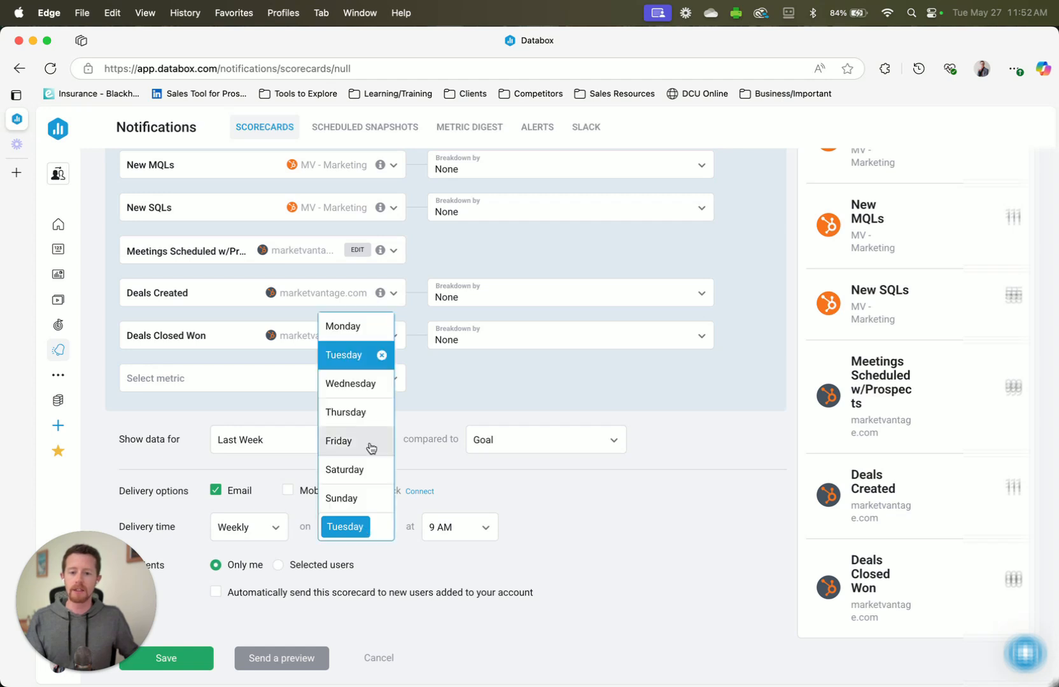
click(343, 326)
click(381, 355)
click(480, 527)
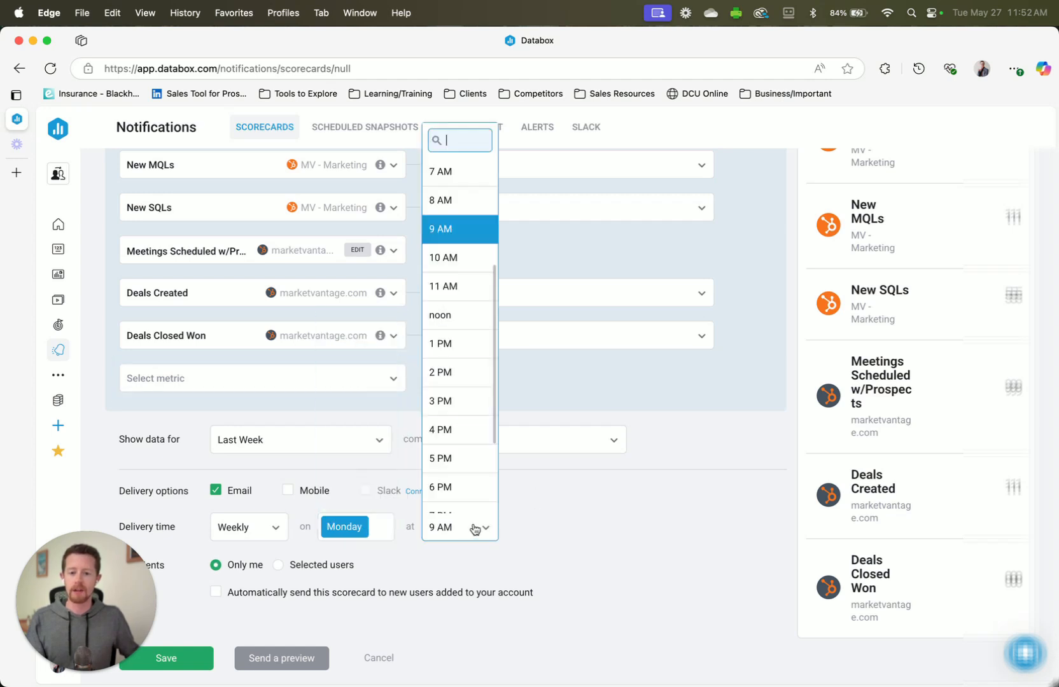
scroll(460, 344, up, 3)
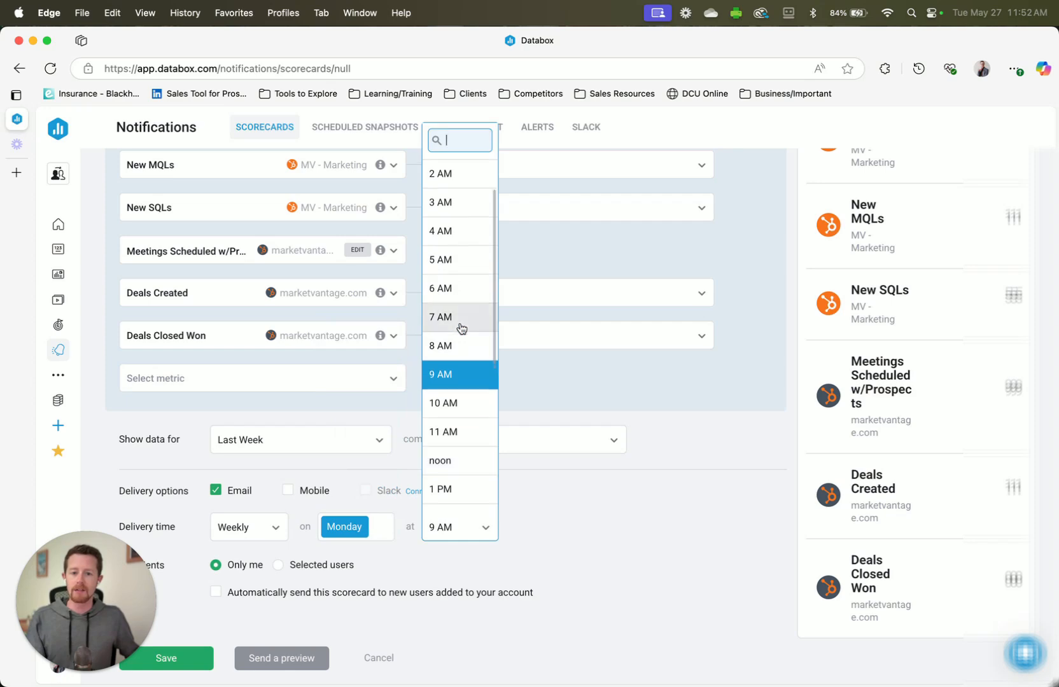
click(467, 325)
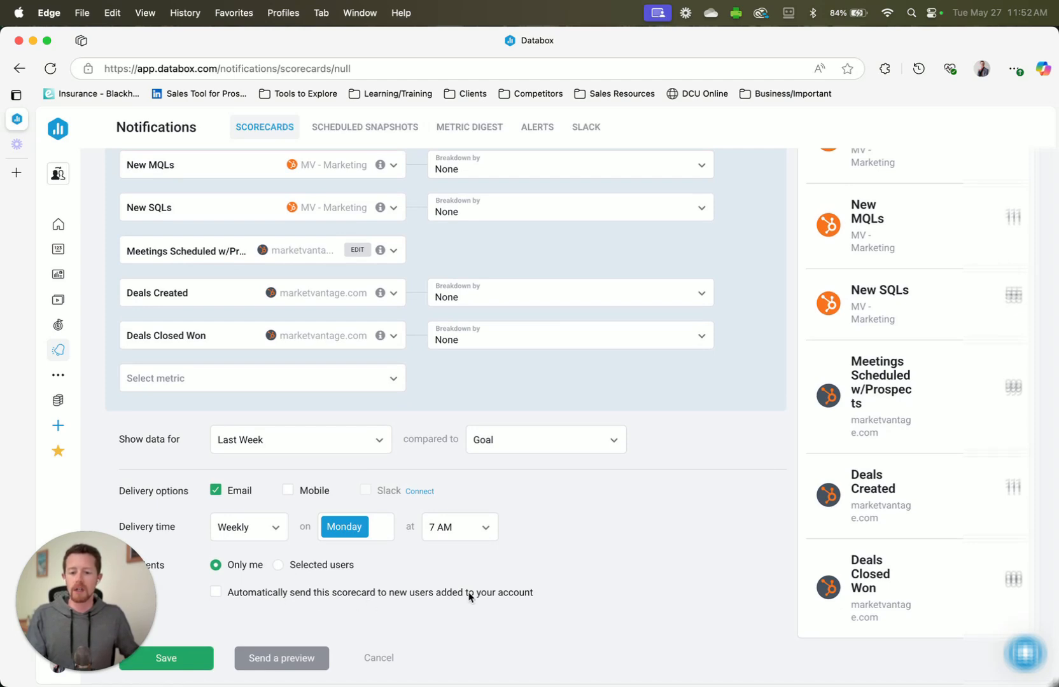
Step: Limit the recipients to selected users and add the third listed team member
click(278, 564)
click(325, 599)
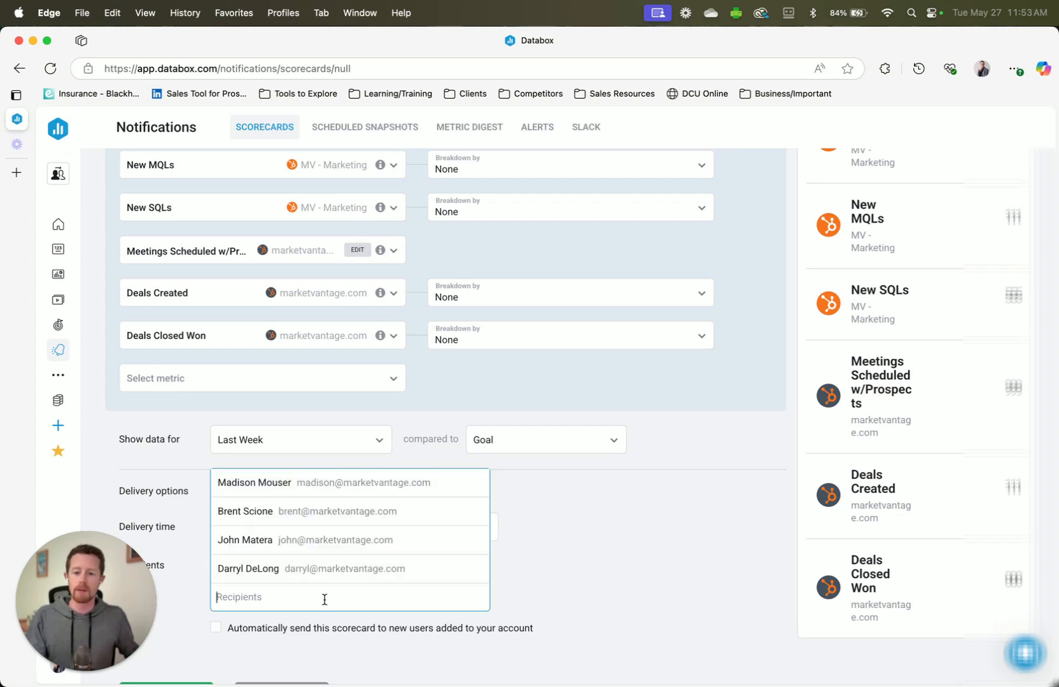
click(321, 540)
click(601, 598)
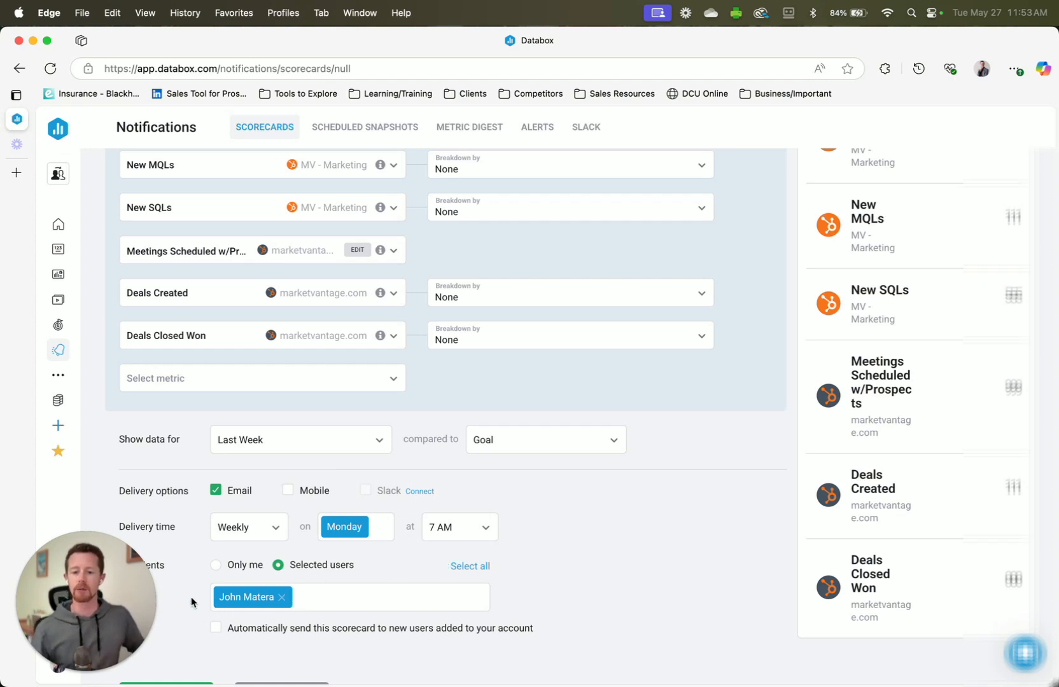
Step: Send a preview of the scorecard and dismiss the notification
scroll(505, 528, down, 1)
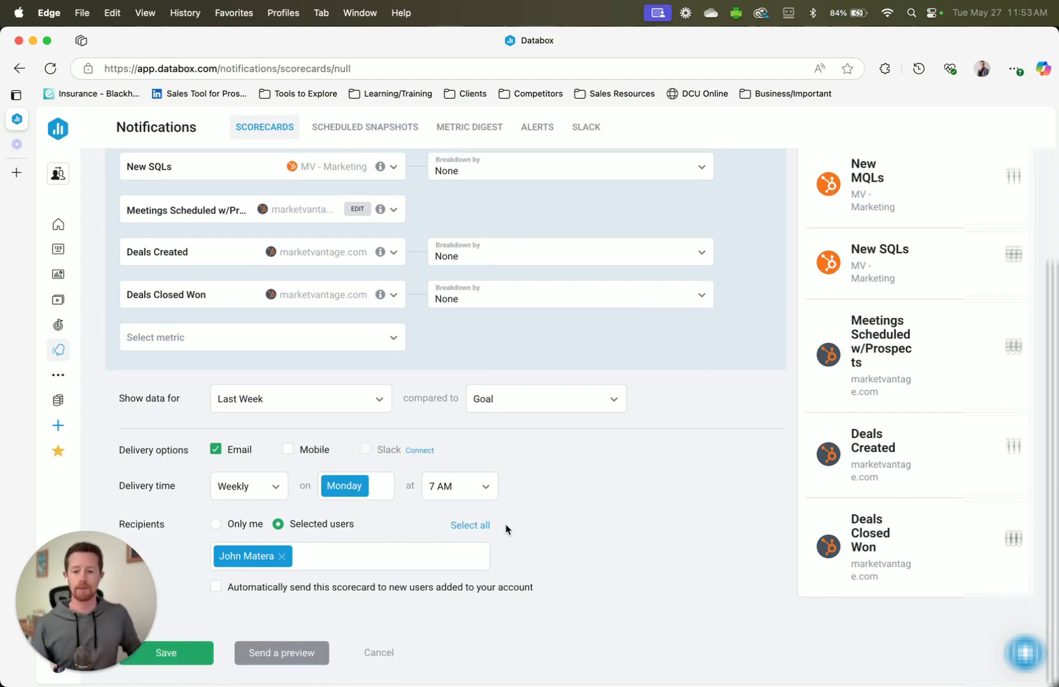
click(293, 663)
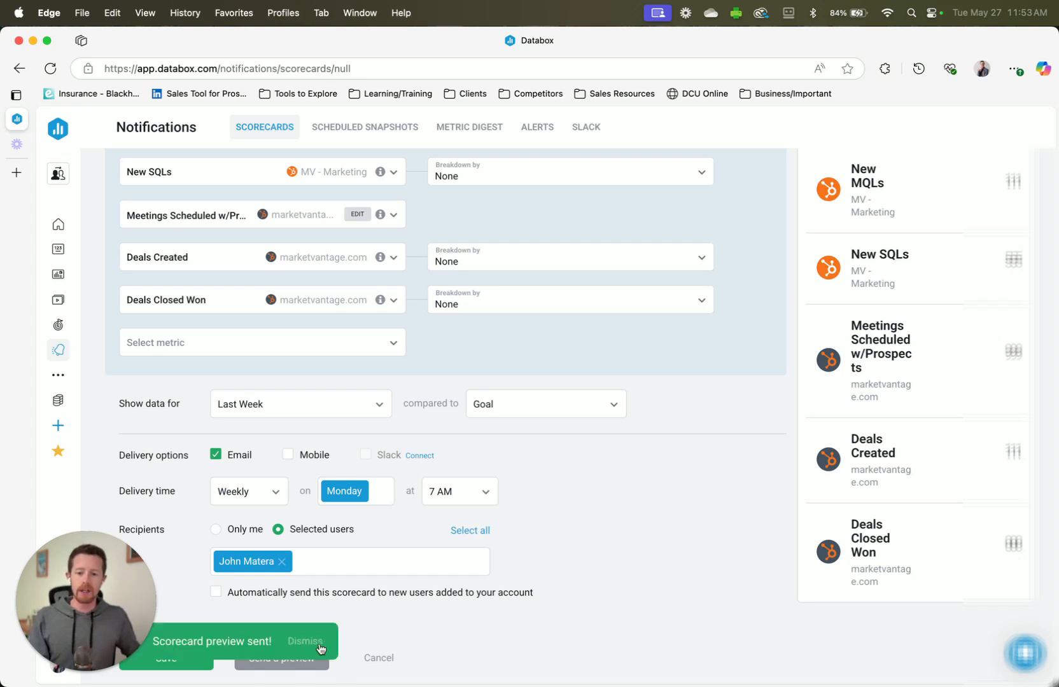
click(305, 643)
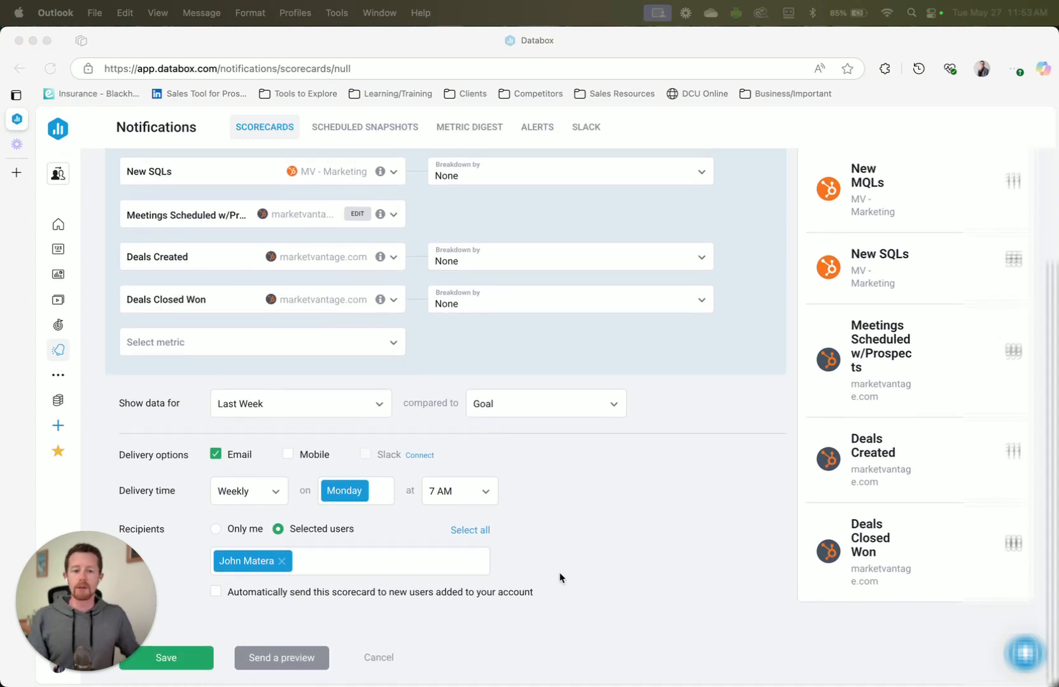
Step: Review the scorecard's metrics and delivery settings, and save the scorecard
scroll(757, 478, up, 4)
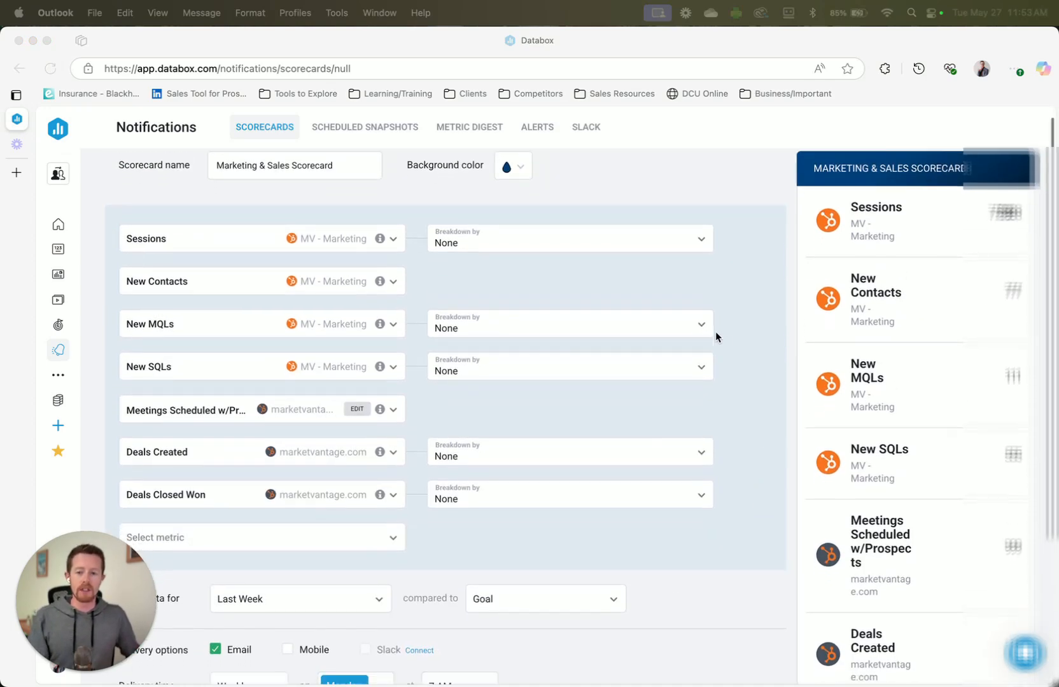
scroll(706, 356, down, 3)
click(591, 523)
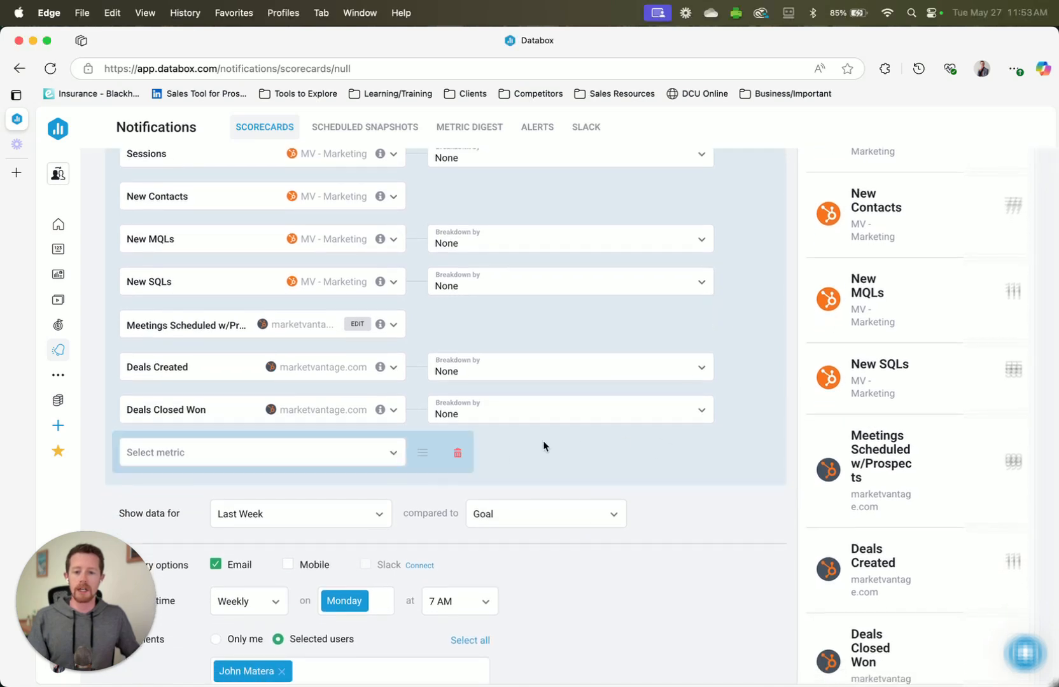
scroll(469, 516, up, 3)
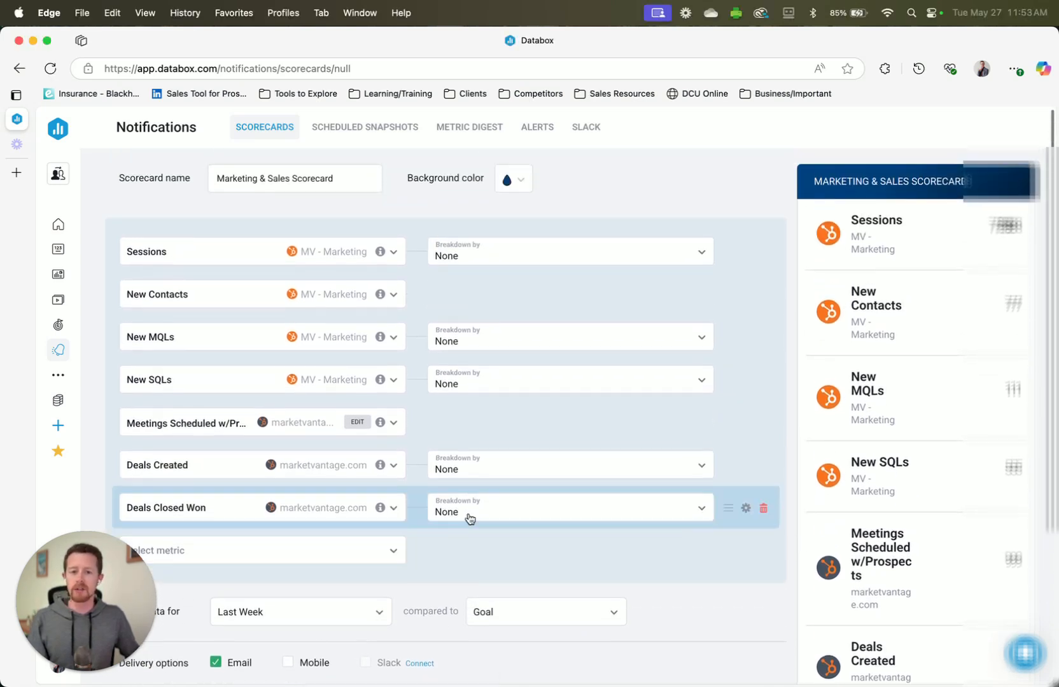
scroll(688, 567, down, 5)
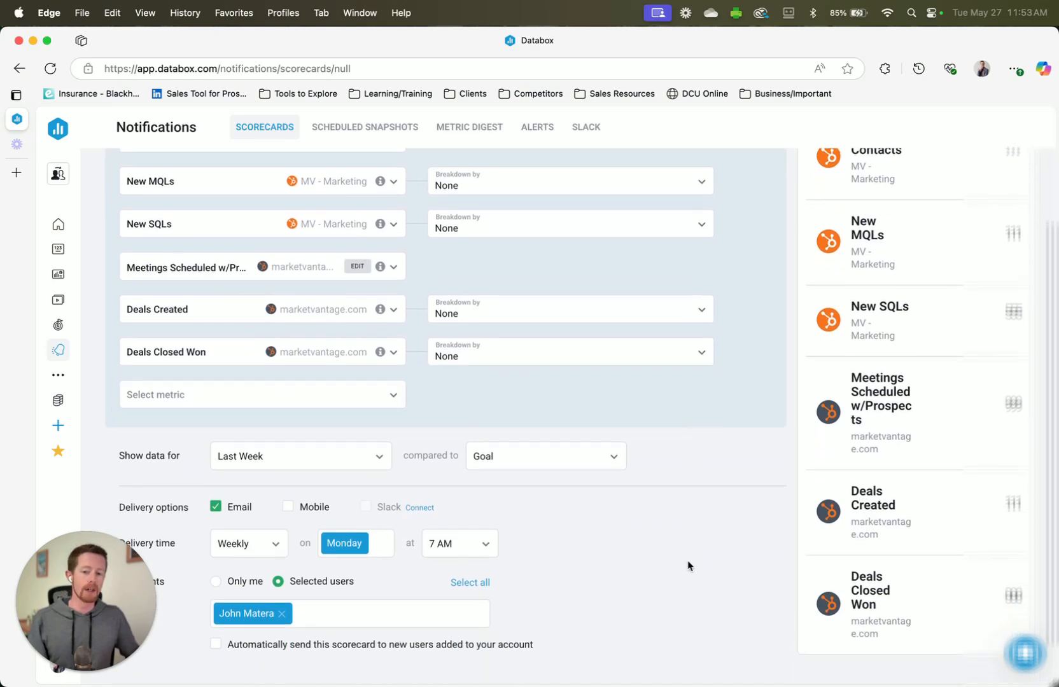
click(184, 661)
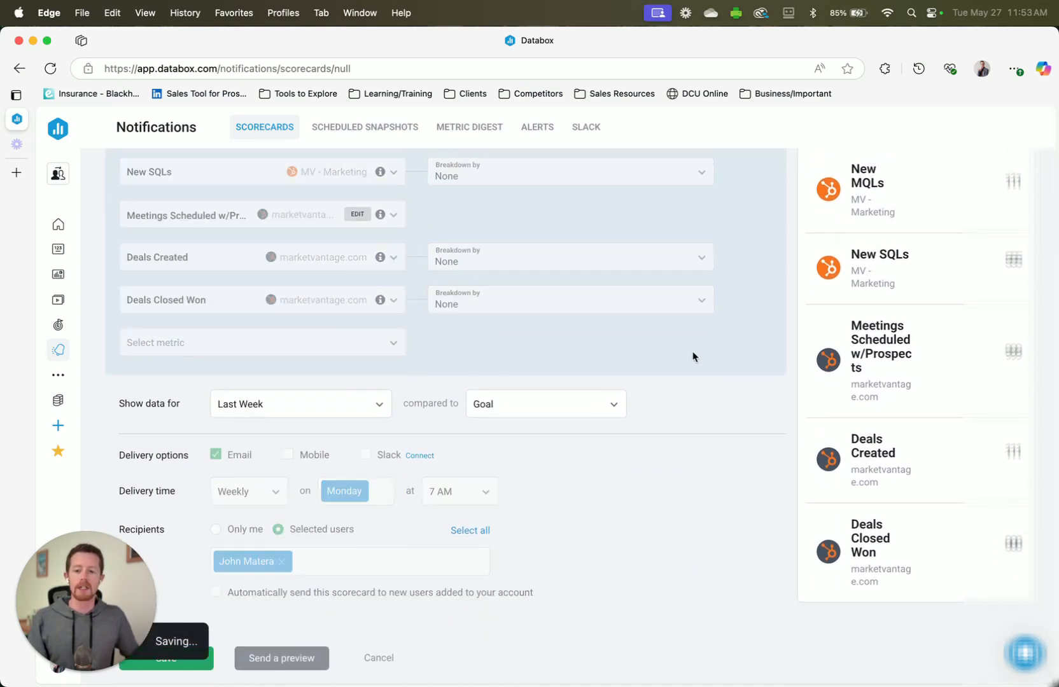